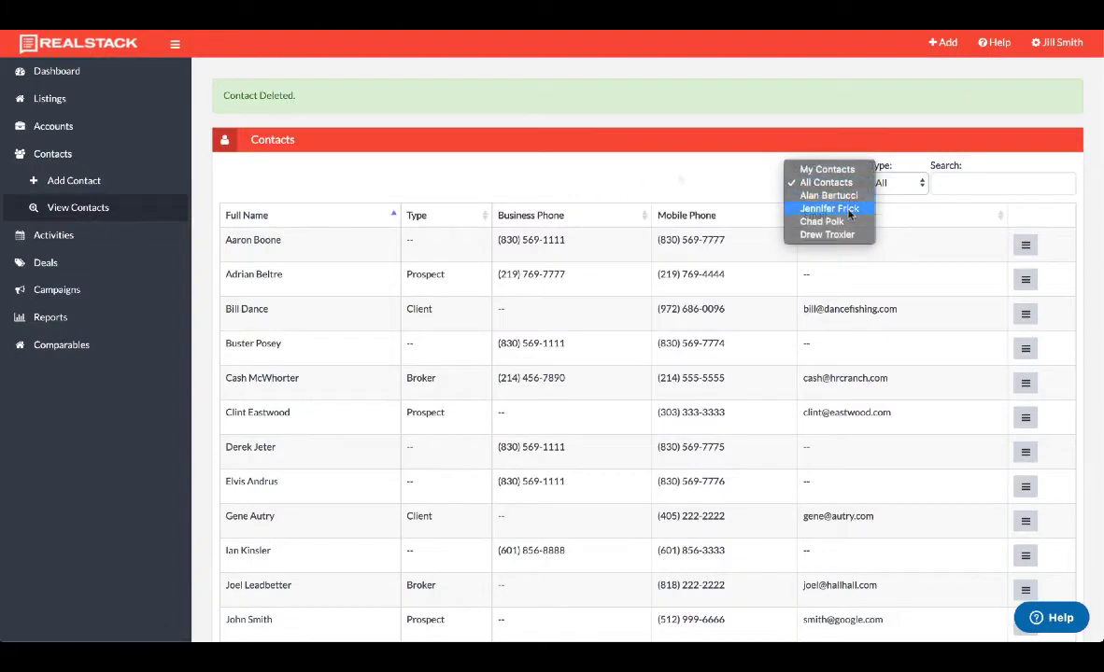
Show only the other agent's contacts and search them for the contact's first name, finding no match.
click(835, 222)
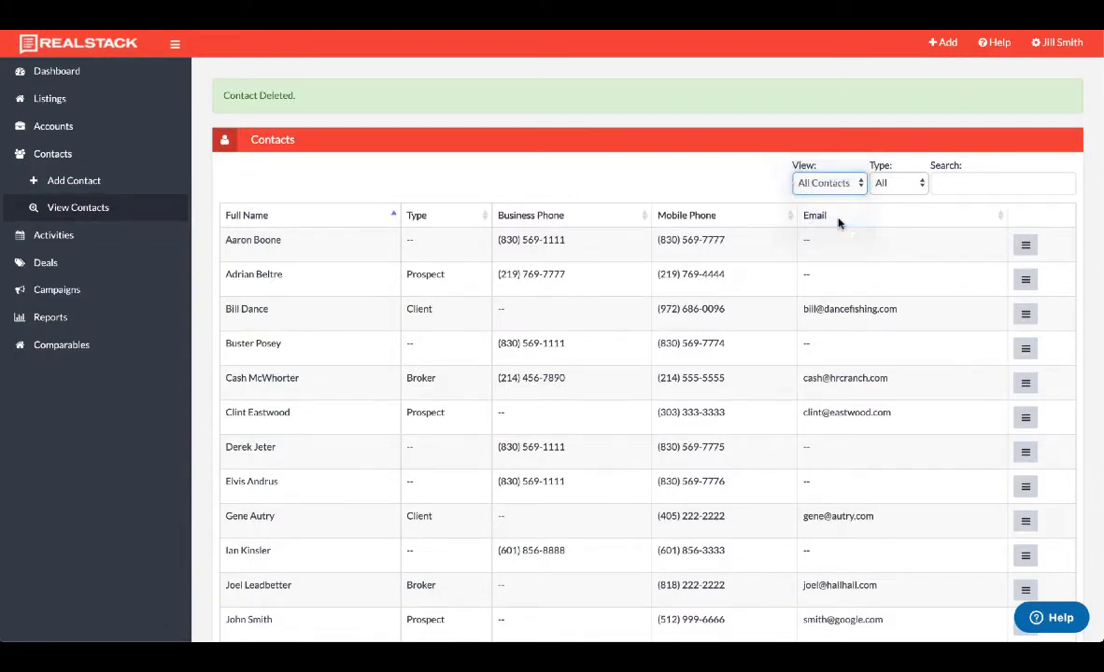
click(961, 183)
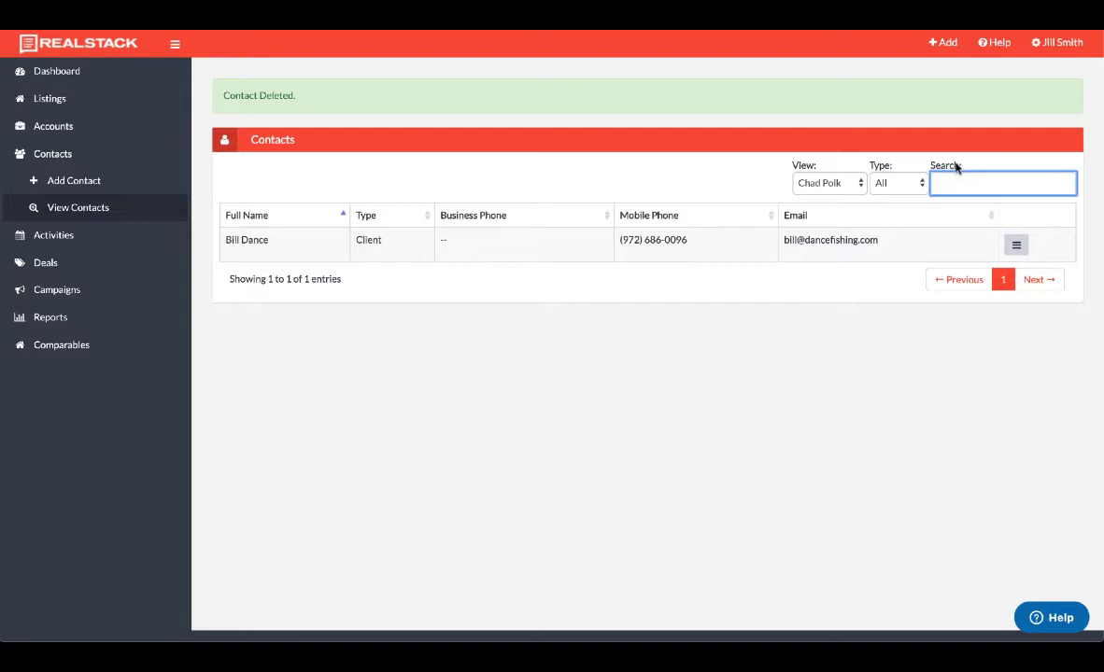
text(brett)
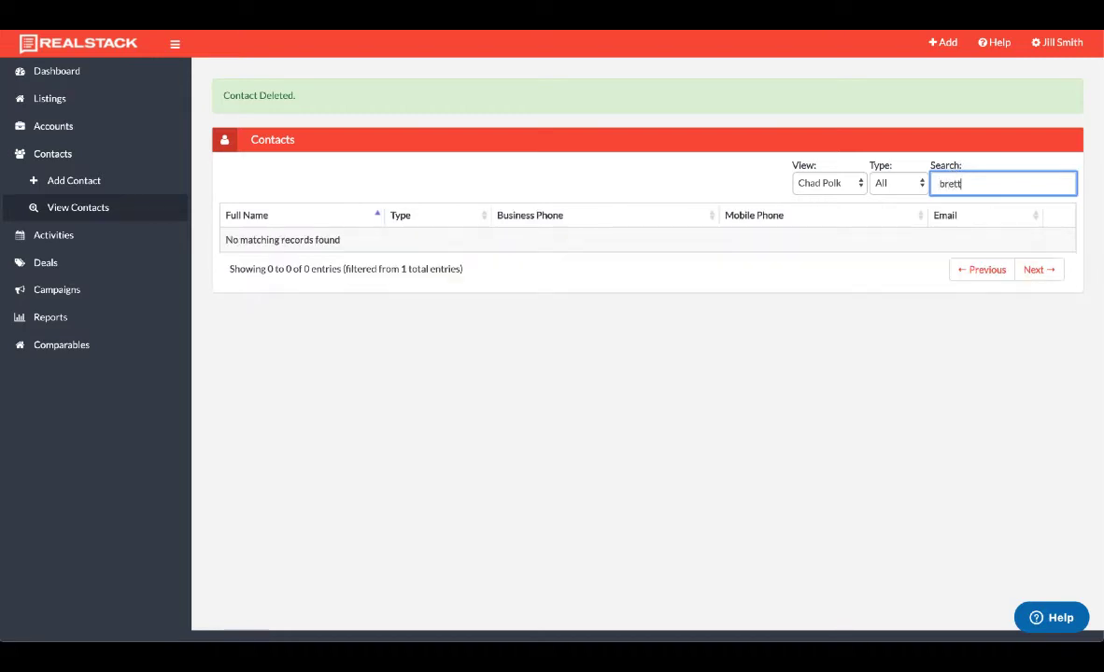
Start a new contact assigned to the other agent.
click(942, 45)
click(922, 109)
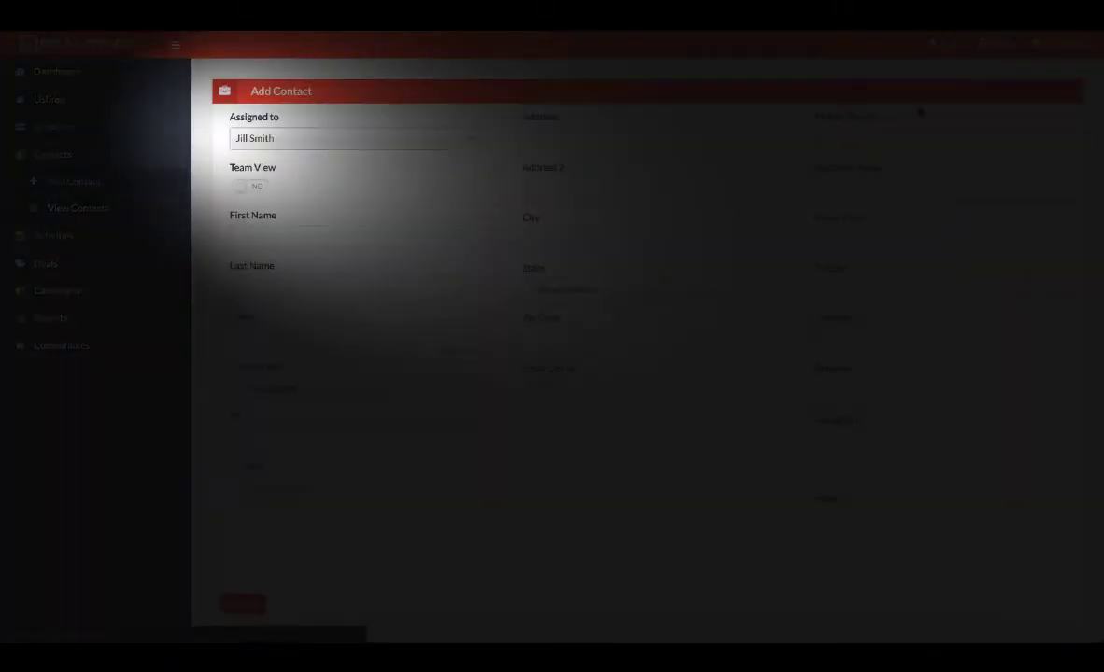
click(278, 141)
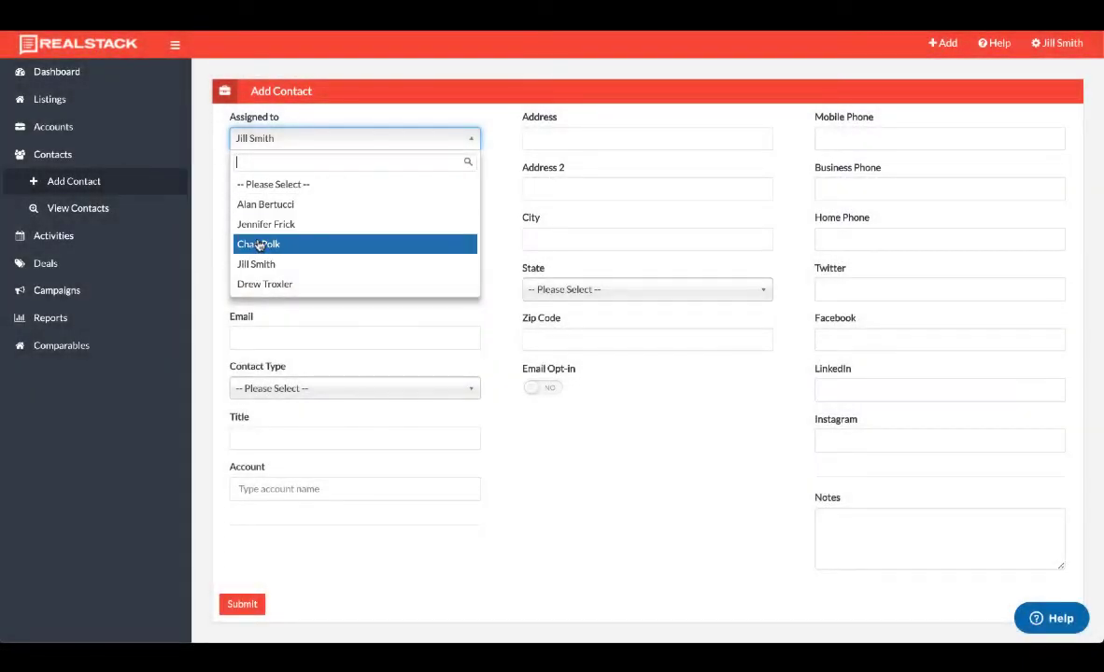
click(260, 245)
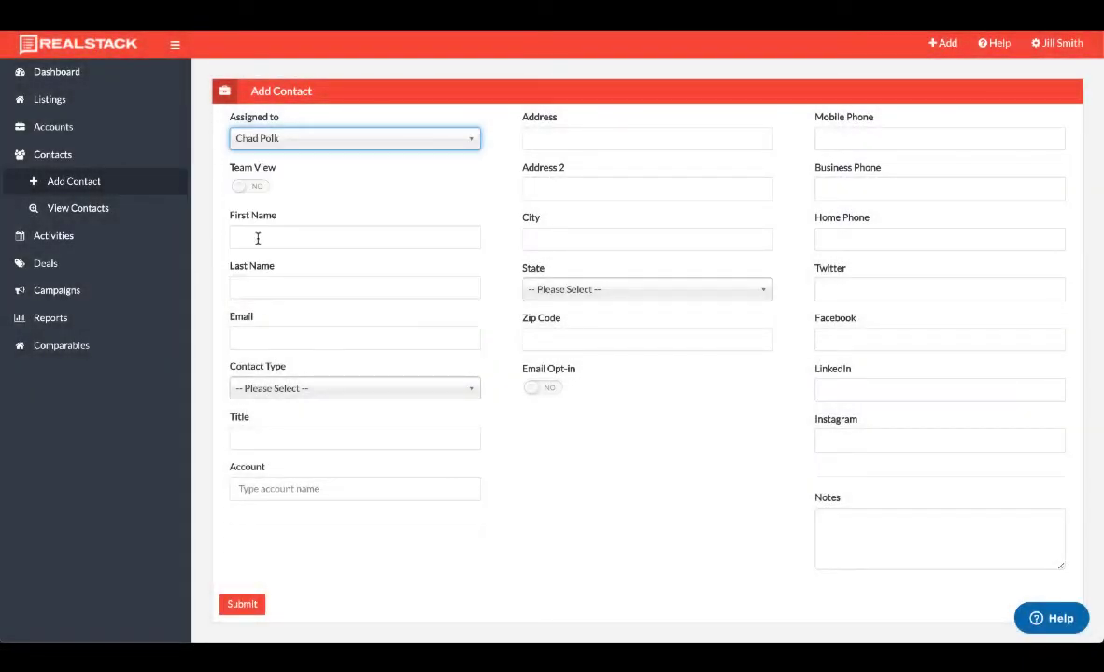
Enter the contact's first name, last name and e-mail, and set Contact Type to Prospect.
click(261, 235)
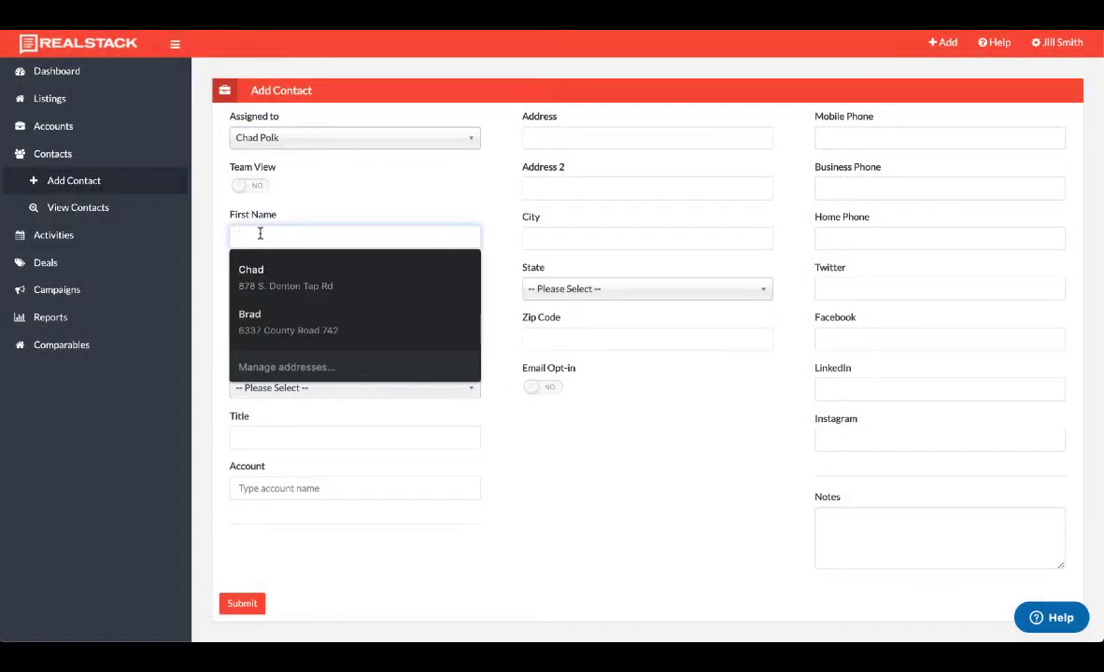
key(Tab)
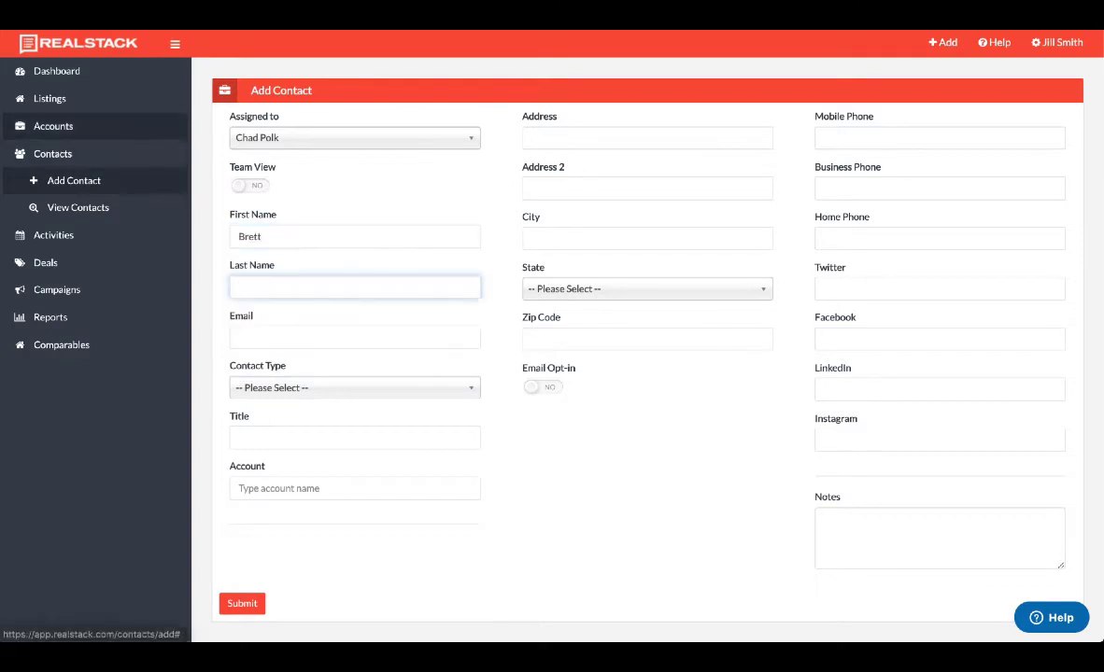
key(Tab)
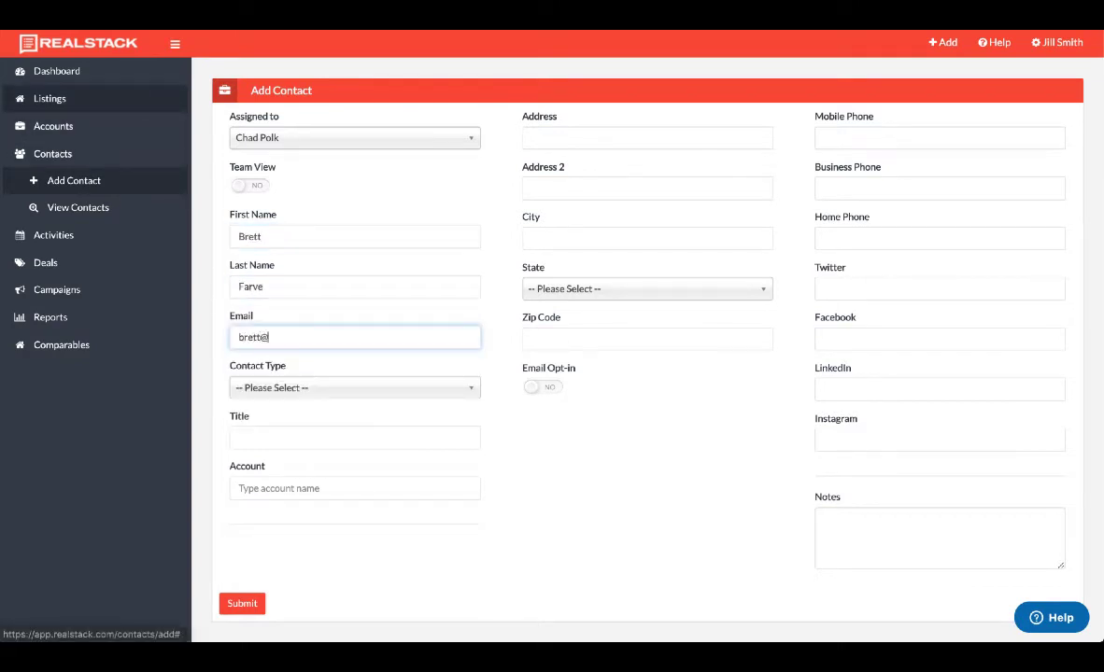
key(Tab)
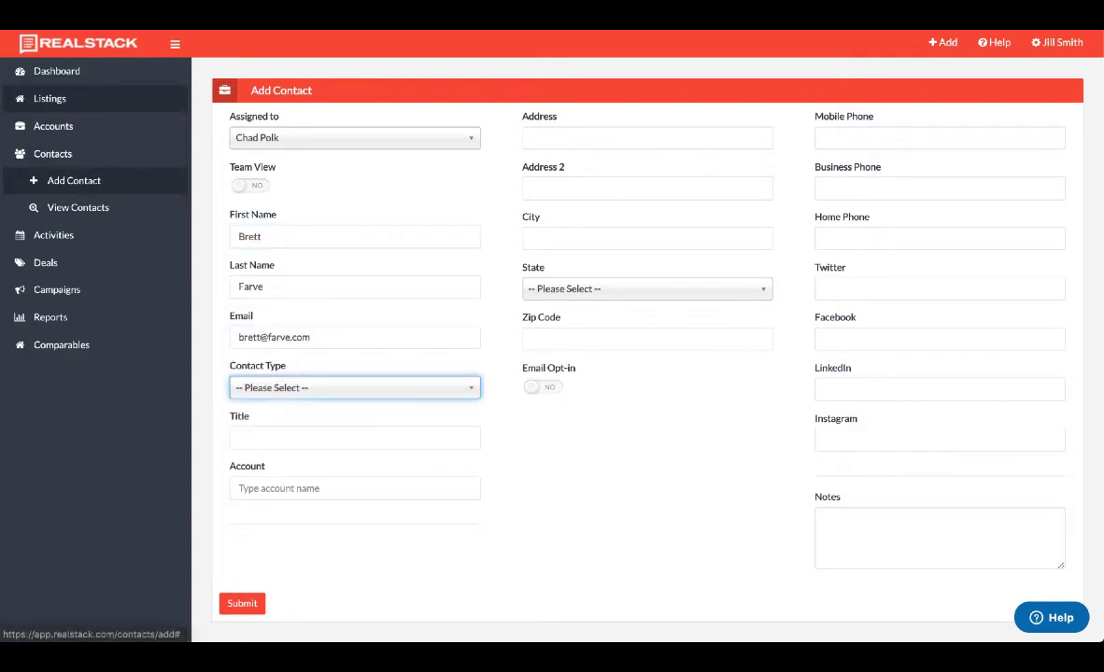
click(317, 391)
scroll(337, 526, down, 3)
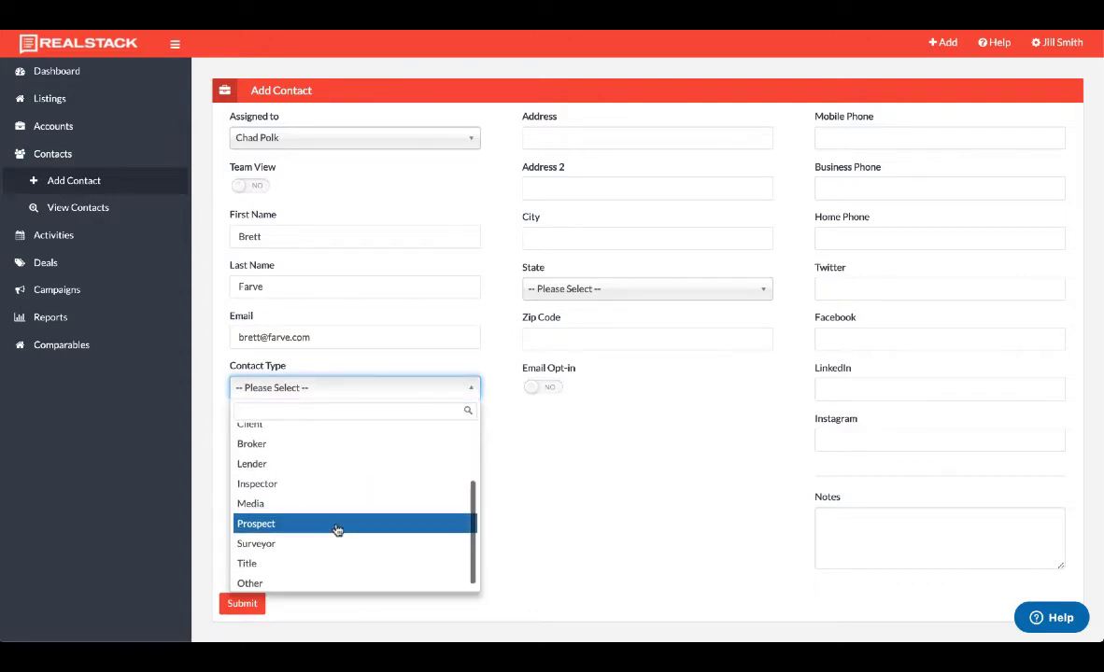
click(337, 526)
Set city Green Bay, state Wisconsin, and enter the contact's mobile phone number.
click(570, 245)
text(Green Bay)
key(Tab)
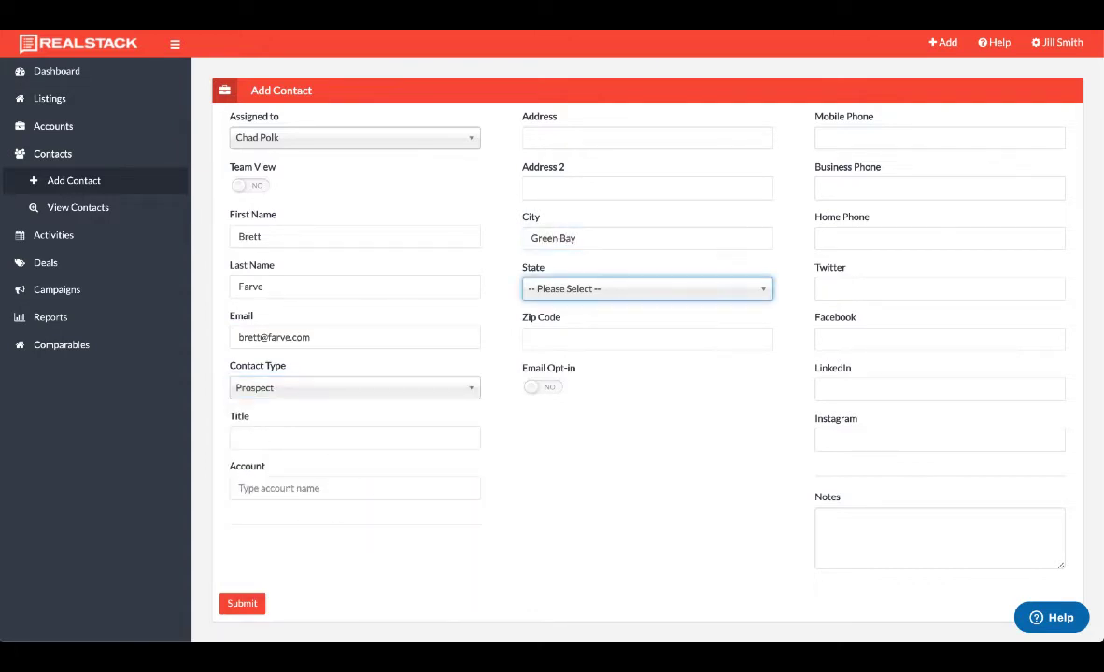
text(wis)
key(Return)
click(821, 135)
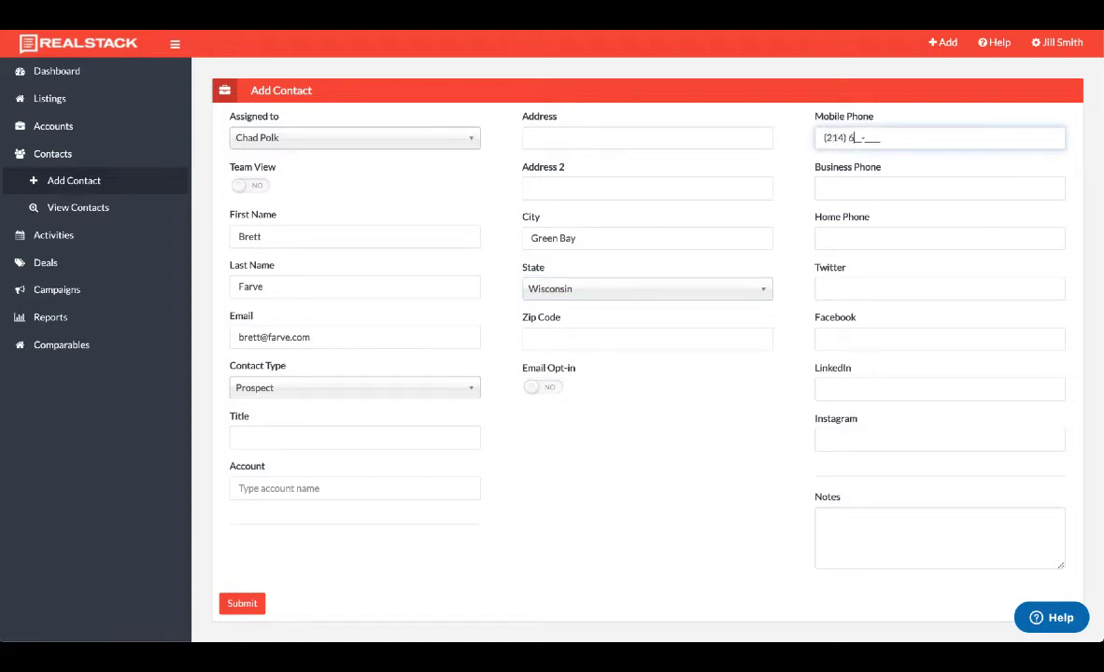
key(Tab)
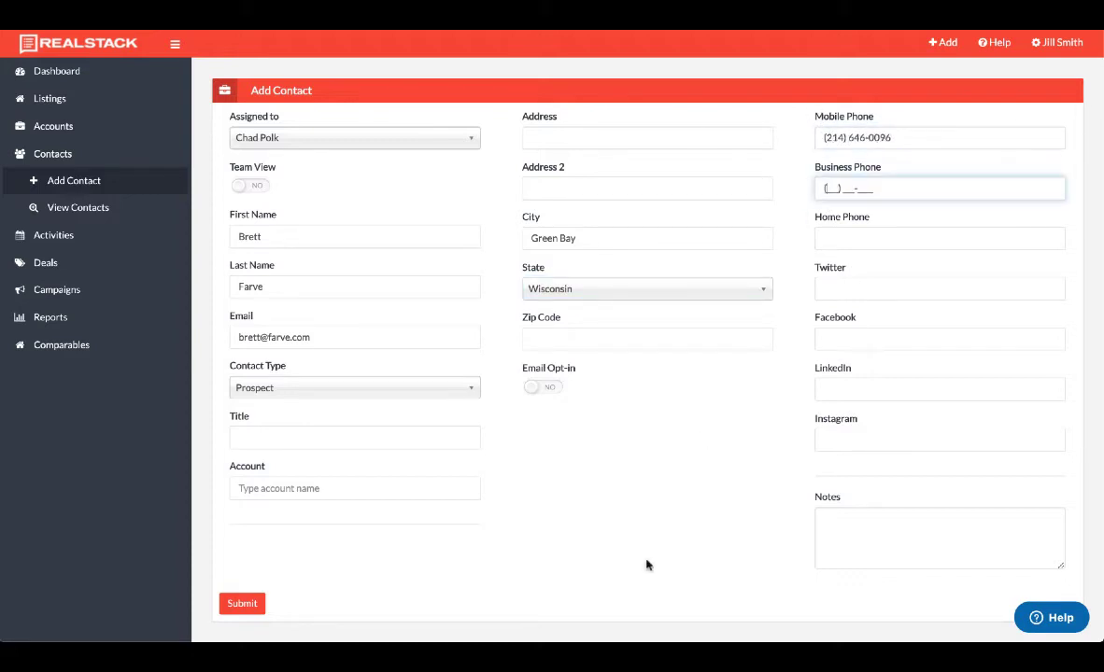
click(397, 558)
Submit the new contact and start an activity from its record page.
click(242, 603)
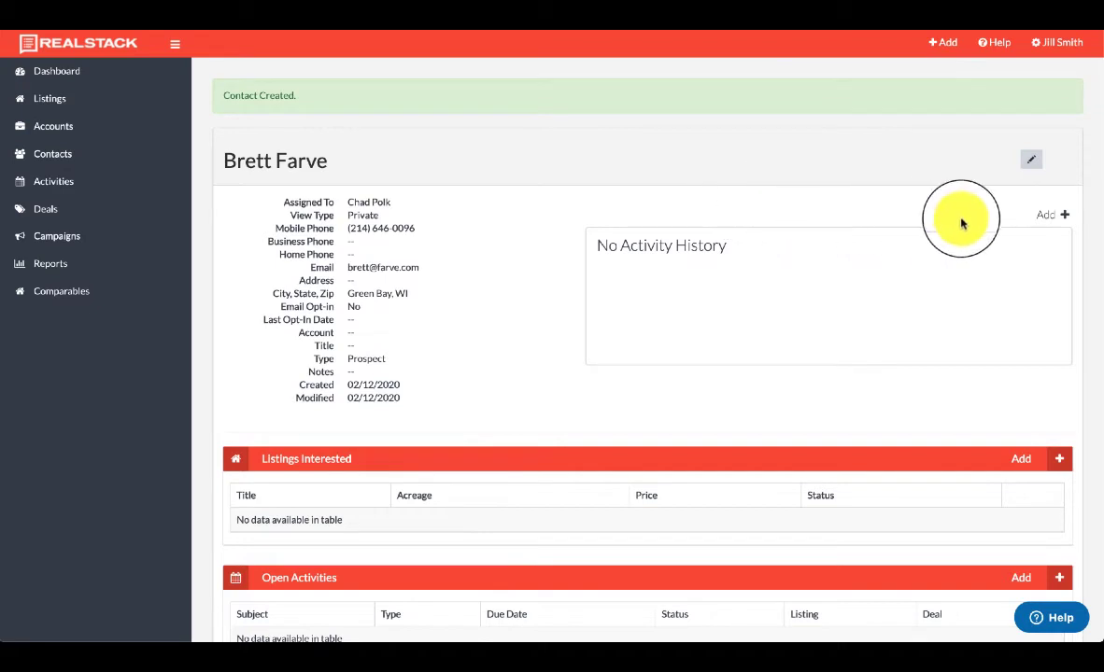
click(1047, 217)
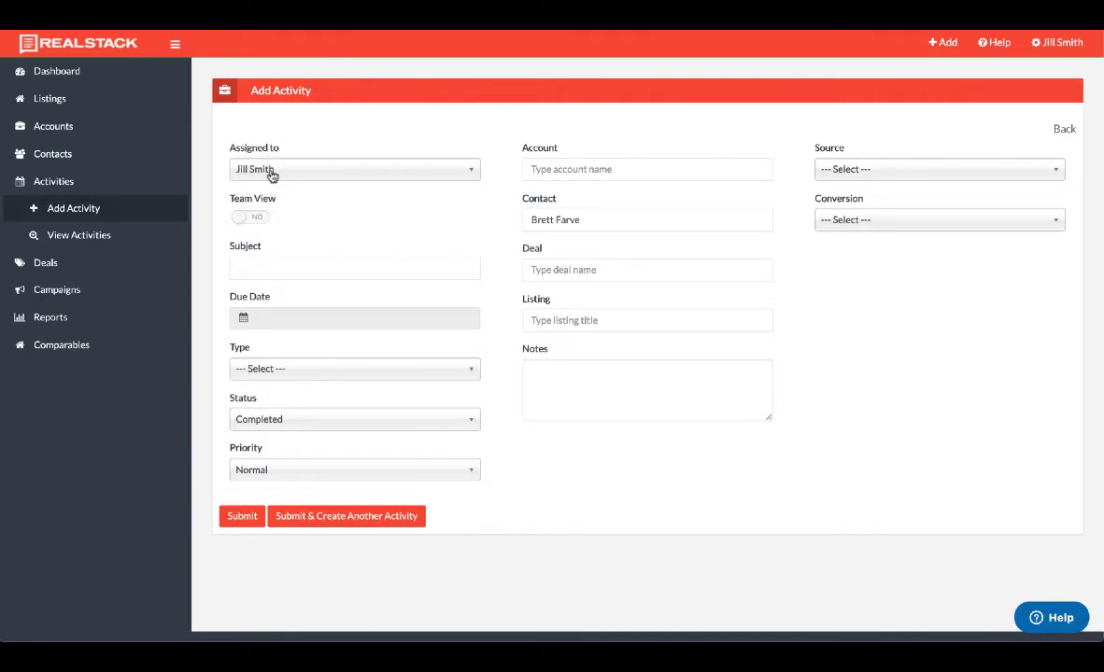
Enter subject 'called in for showing sched end of month', due February 11, type Call.
click(266, 264)
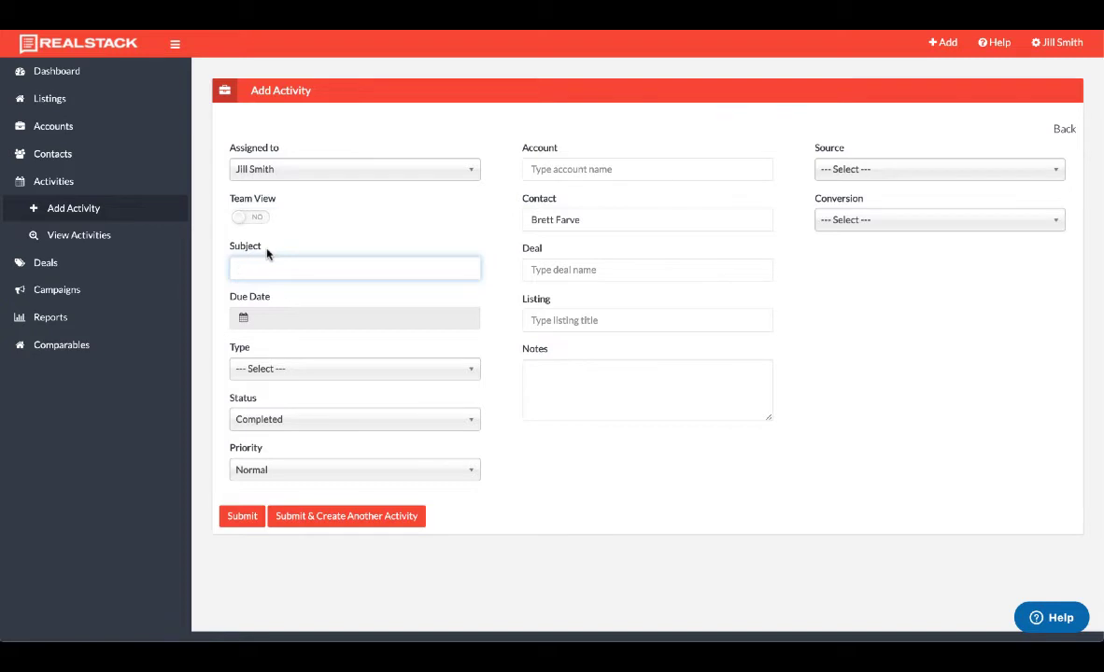
text(called in for showing sched end of month)
key(Tab)
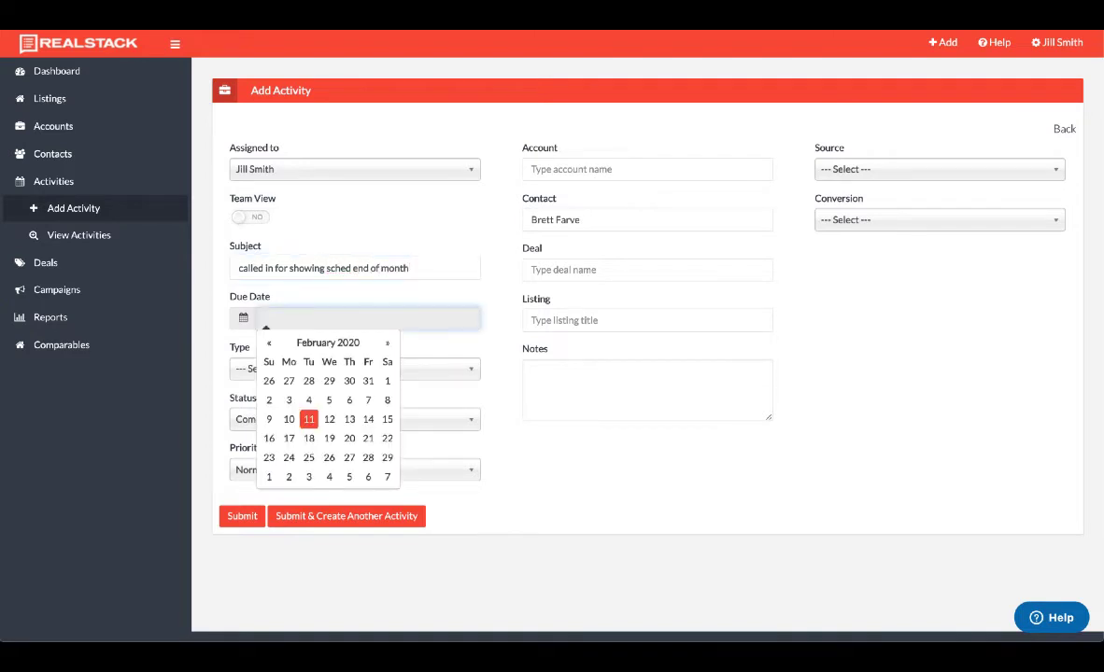
click(308, 419)
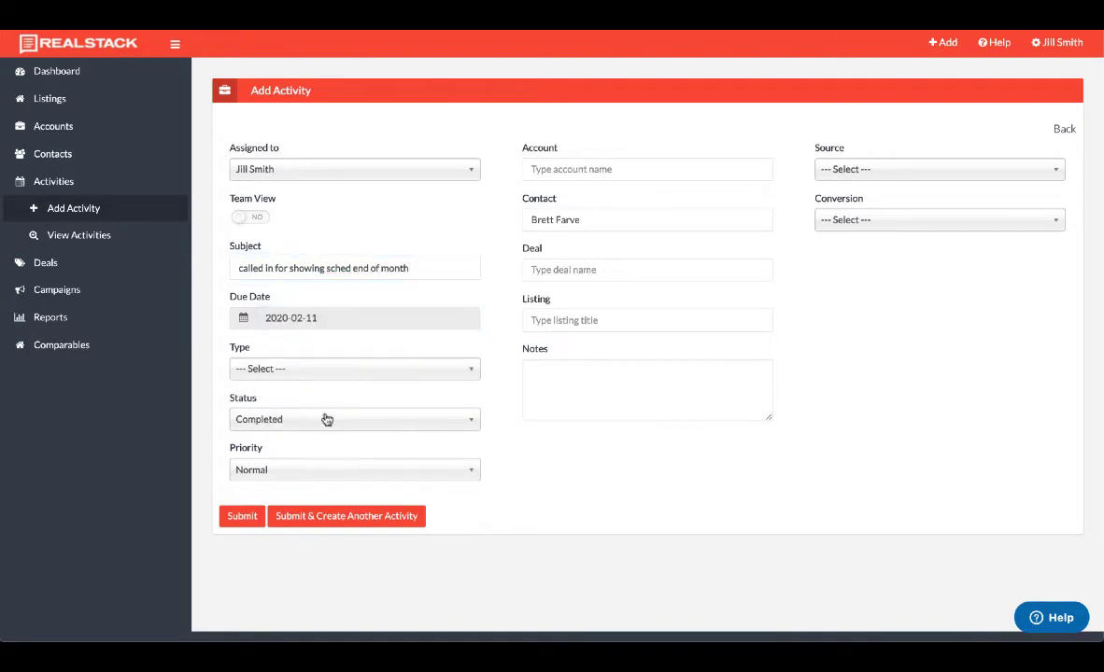
click(308, 370)
click(273, 433)
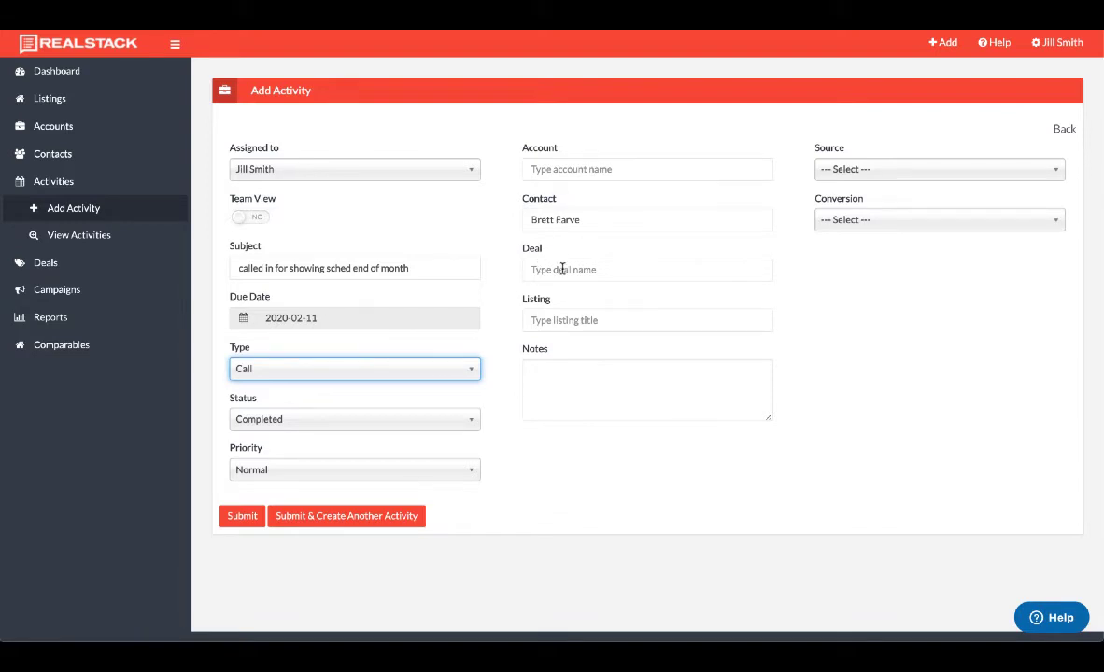
Link the Circle Bar P Ranch listing and note interest in it and Big Game Ranch.
click(556, 320)
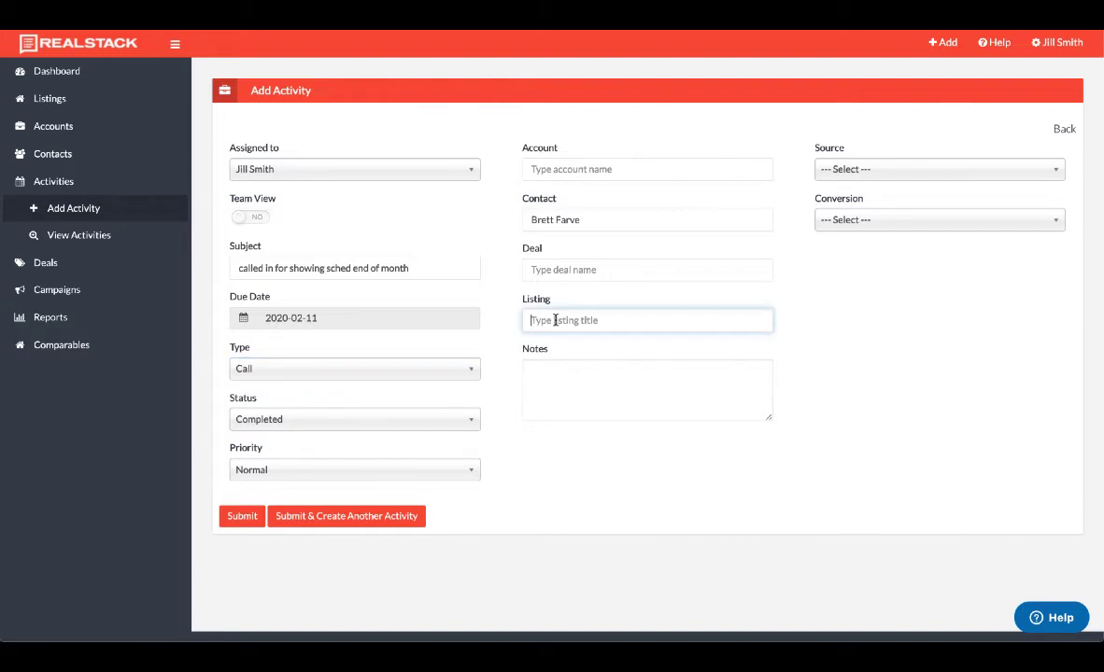
text(c)
key(BackSpace)
key(BackSpace)
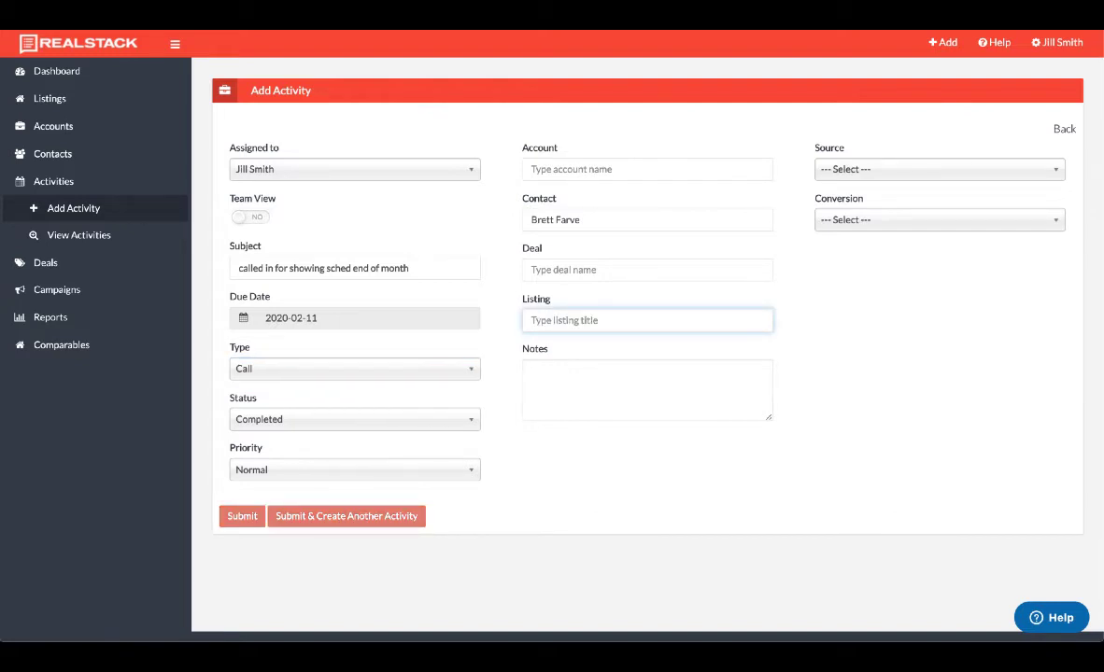
text(Circle)
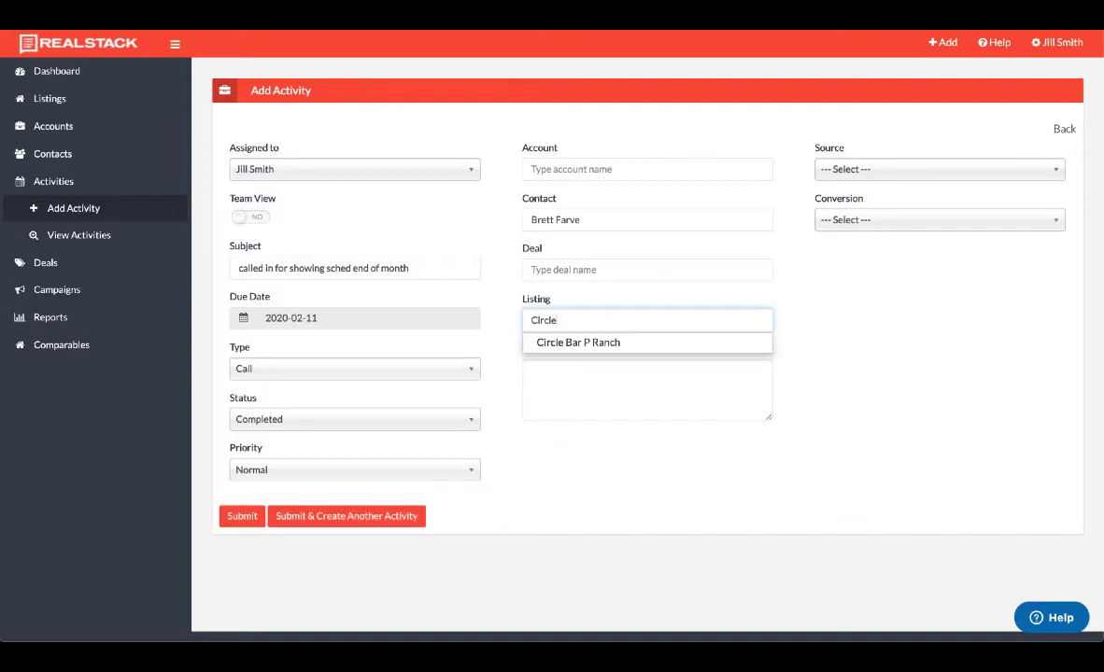
click(564, 343)
click(557, 371)
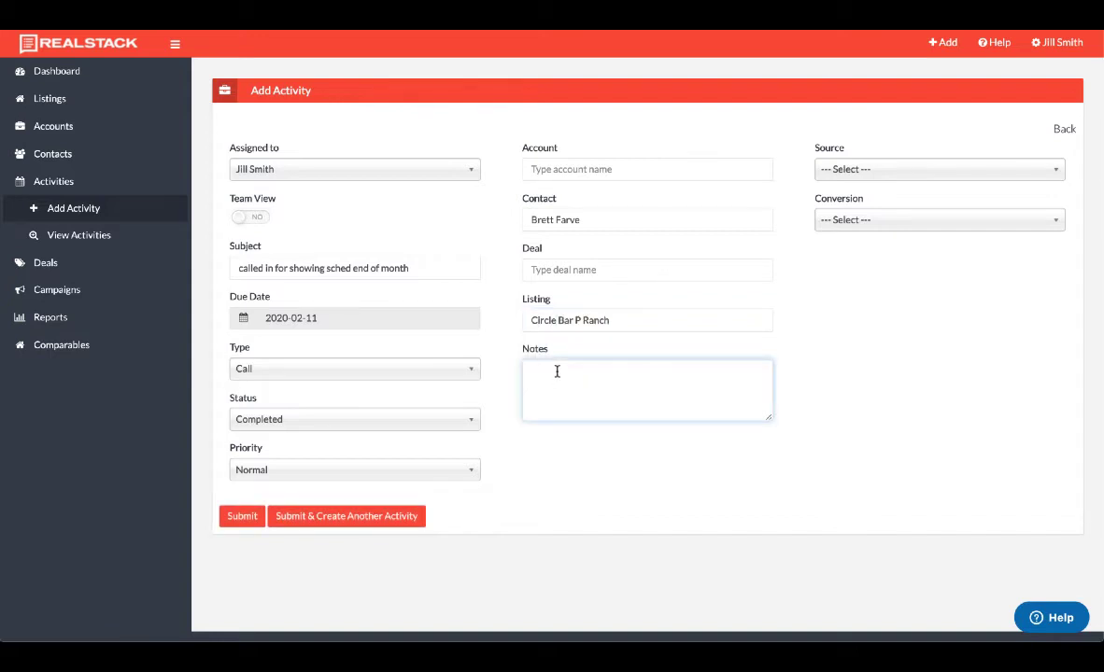
text(interested in showing for Circle Bar P)
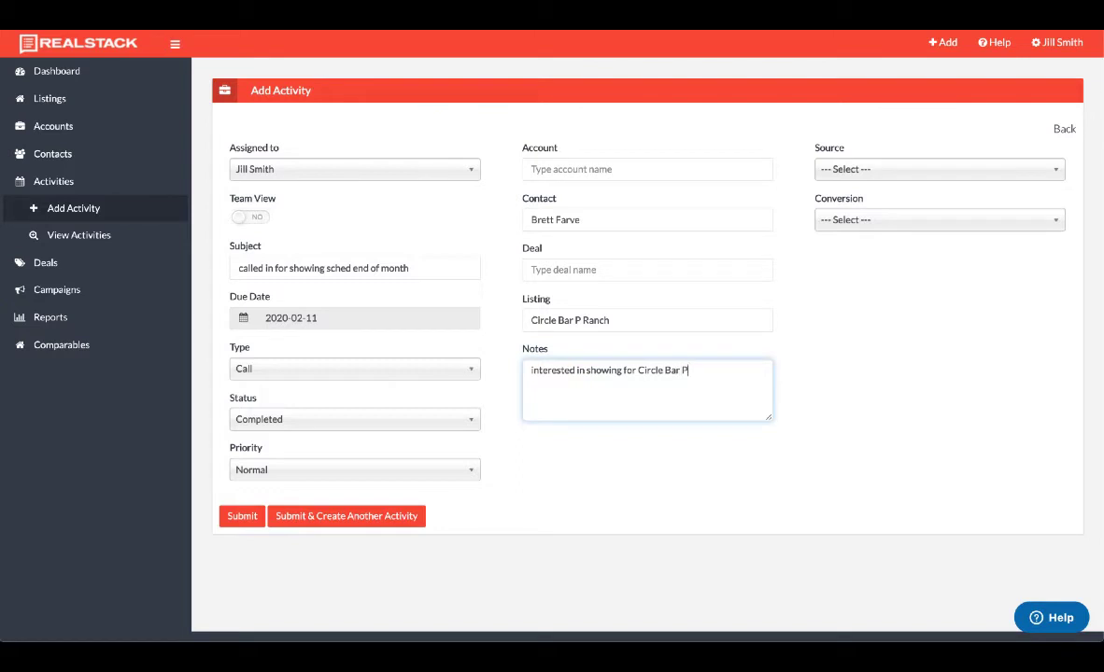
text( end of month and asked ab)
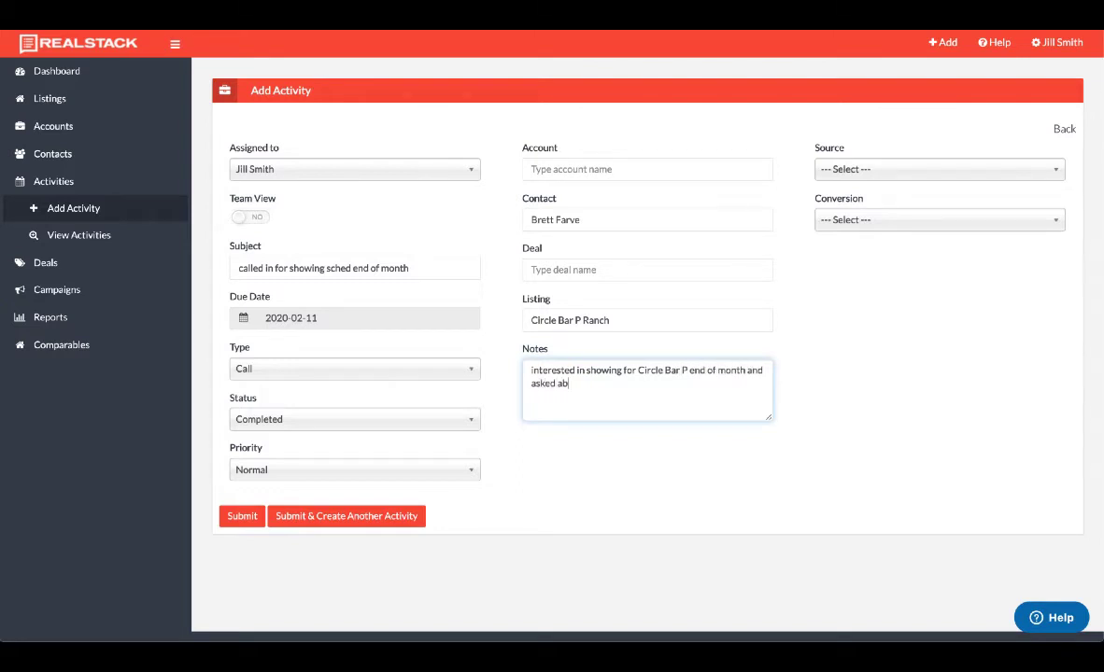
text(out Big Game Ranch)
Set the source to Website and save the activity, starting another.
click(878, 171)
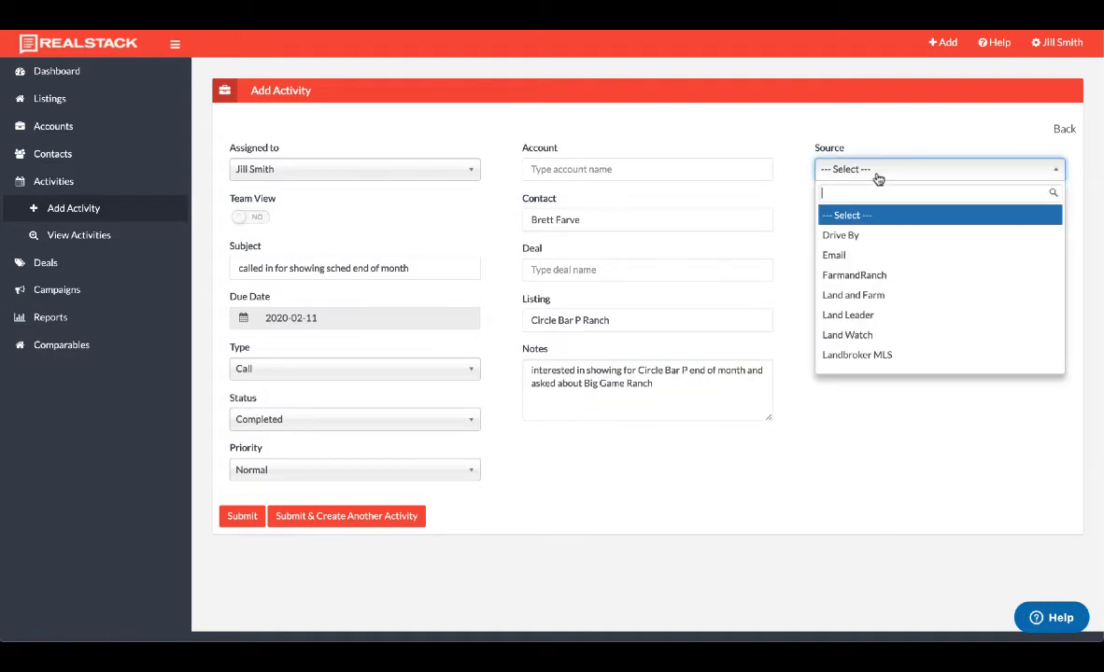
text(web)
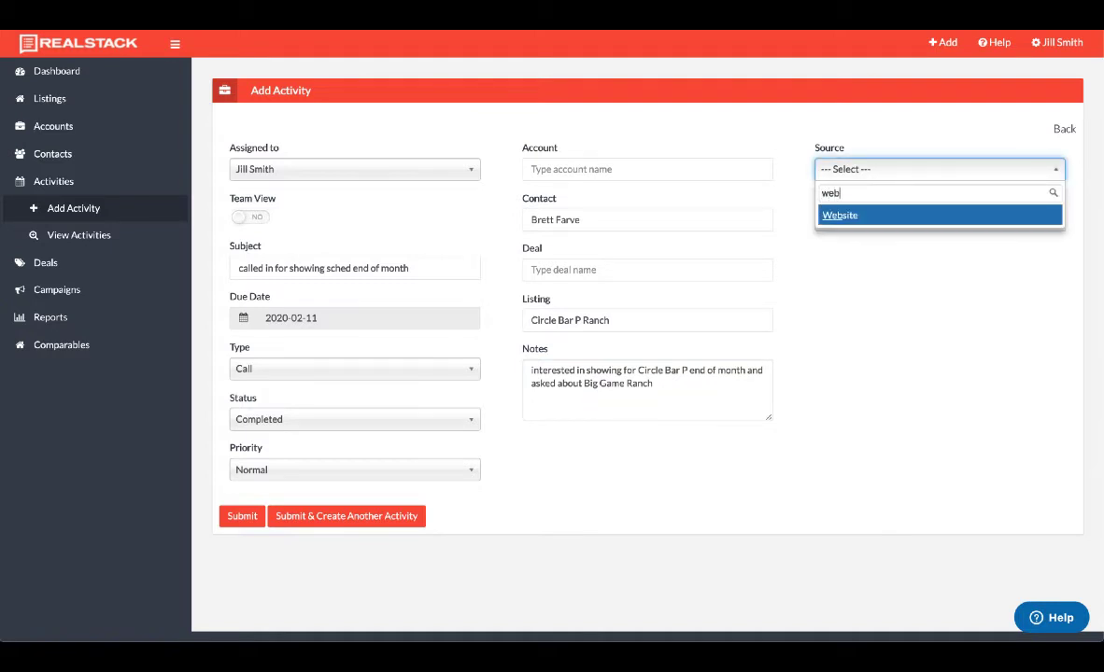
key(Return)
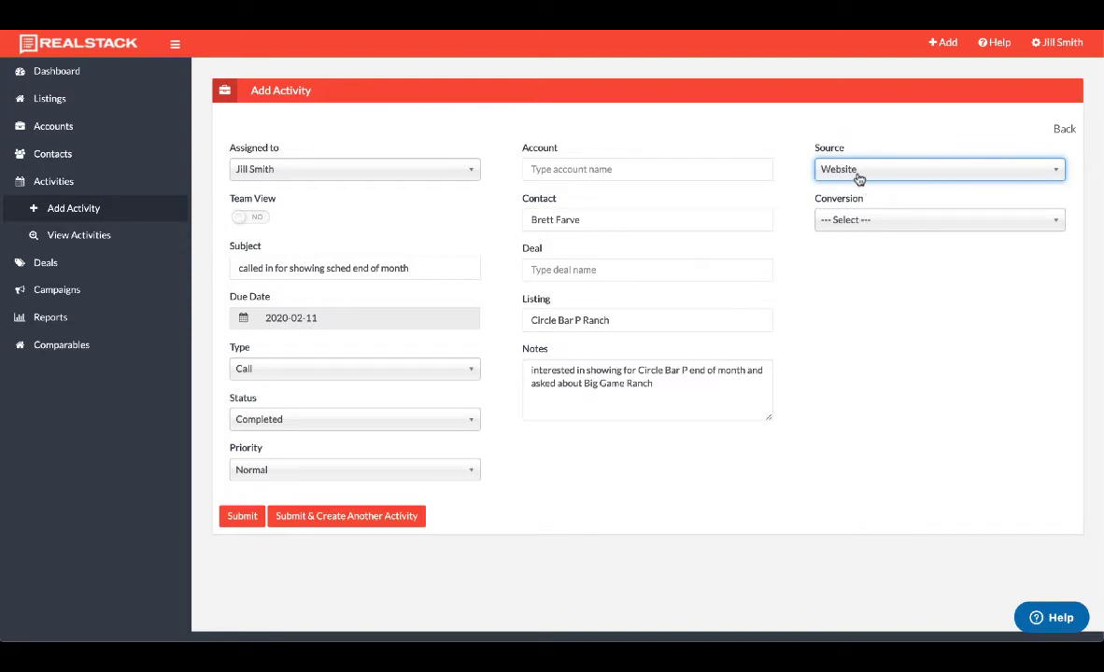
click(855, 303)
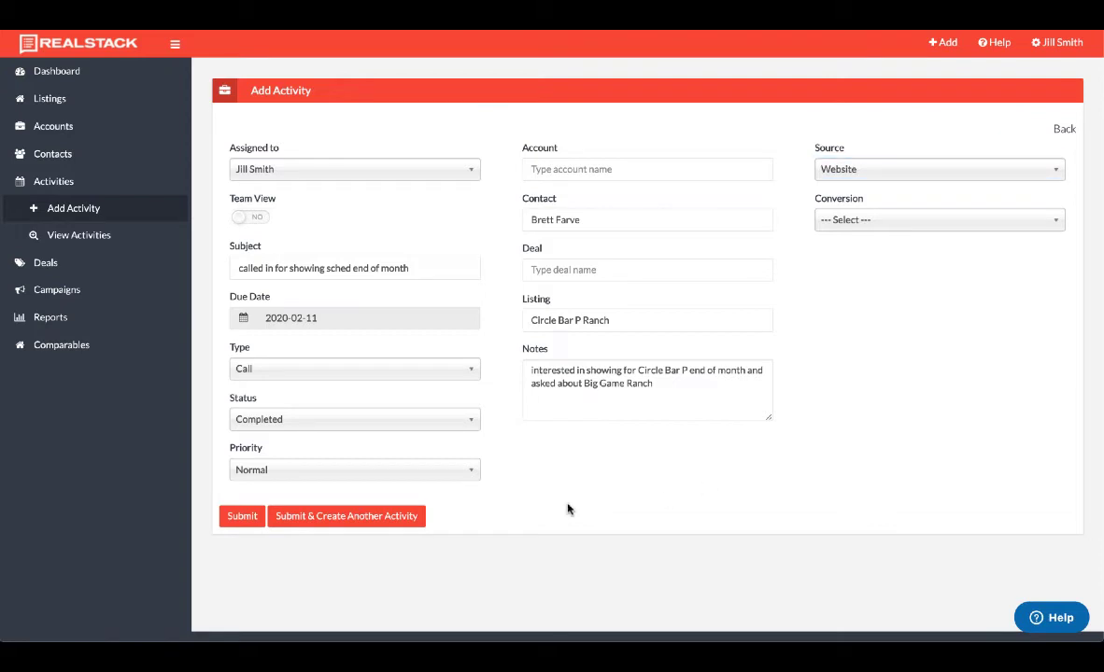
click(304, 520)
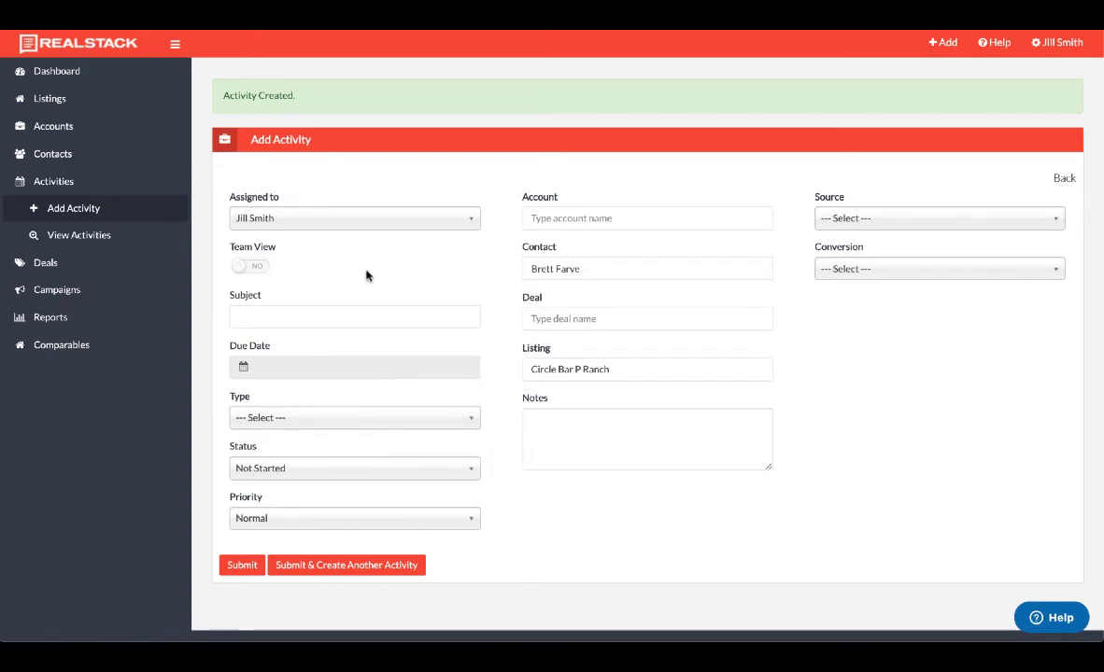
Assign the follow-up to the other agent with subject 'call back about showing end of month', due February 11.
click(380, 221)
click(280, 323)
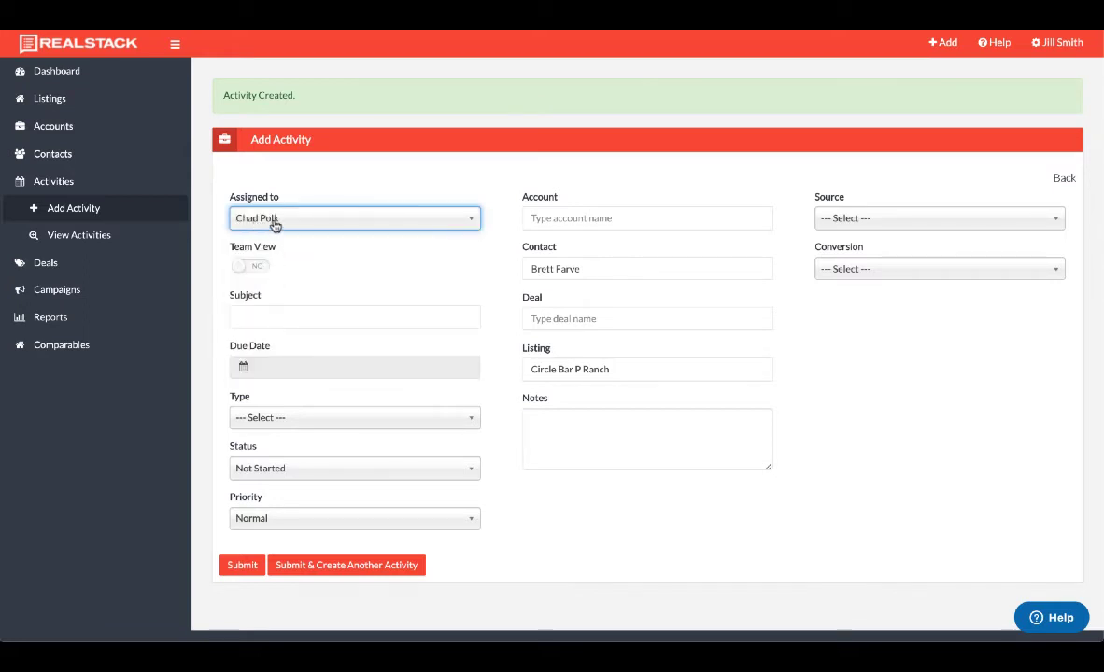
click(264, 314)
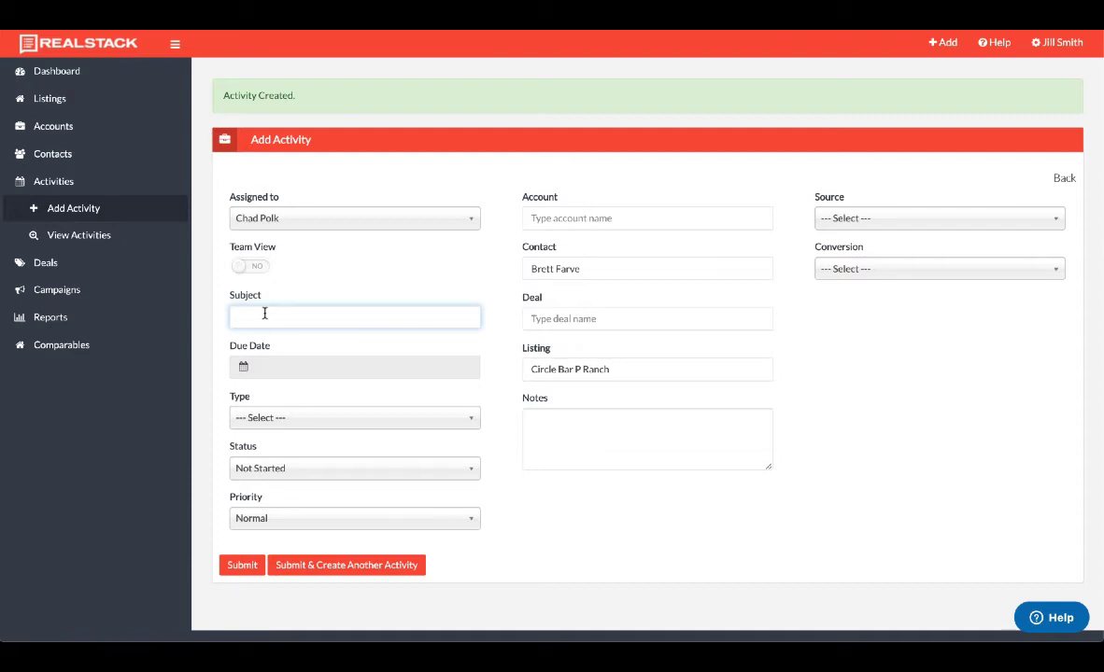
text(call back about showing end of month)
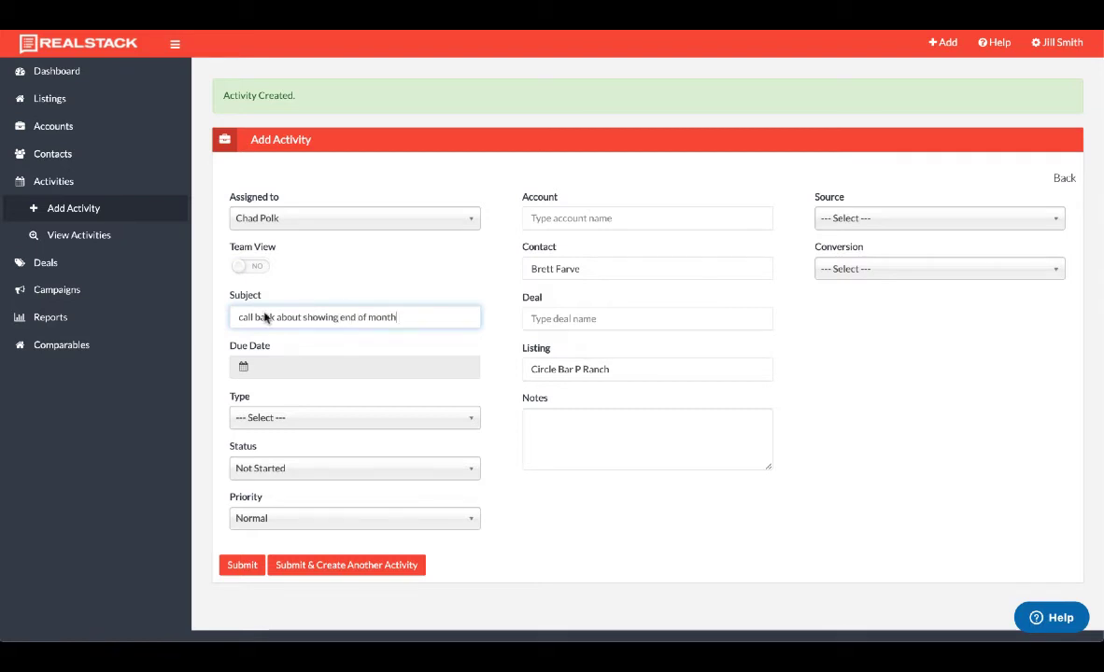
click(344, 368)
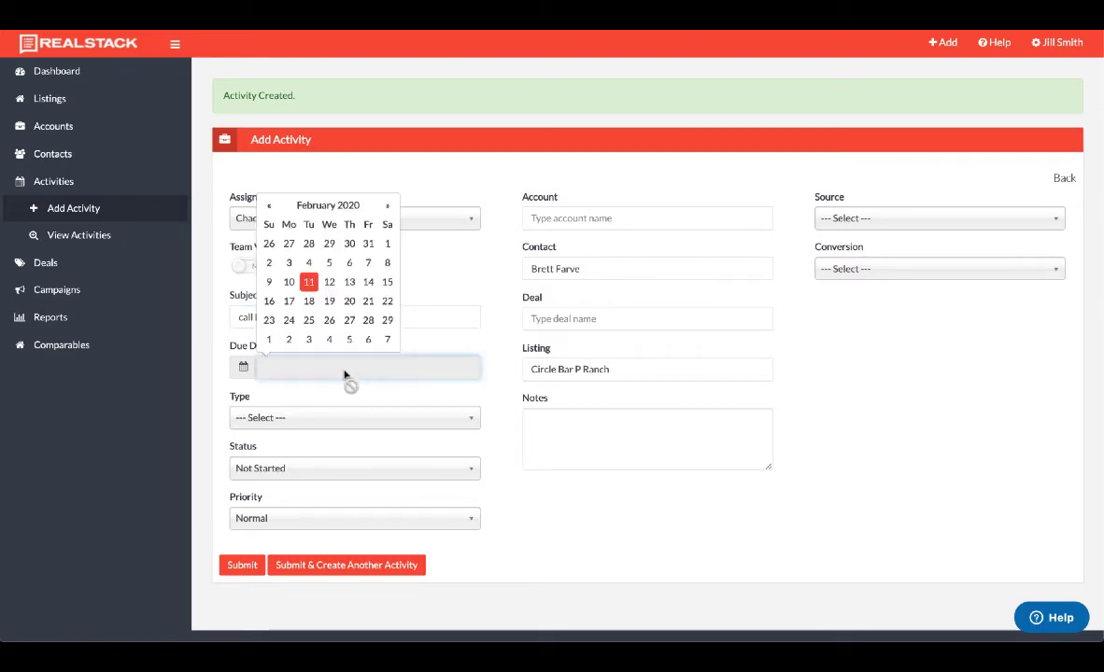
click(308, 282)
Make it a Call with notes to phone the contact about scheduling a showing, and submit.
click(289, 417)
click(266, 483)
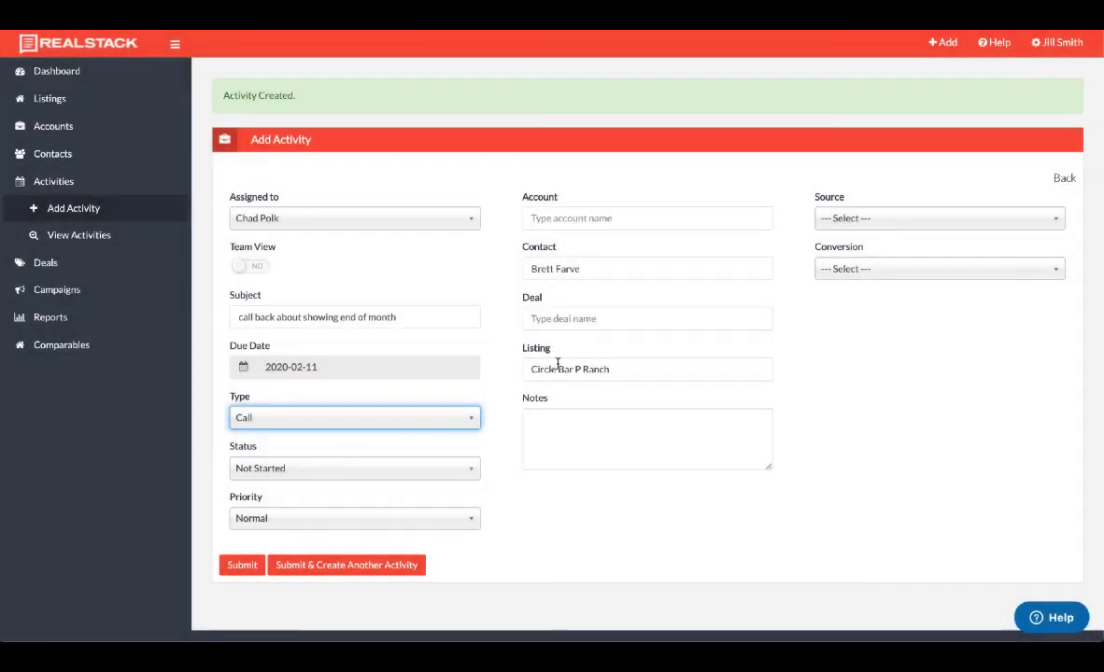
click(543, 423)
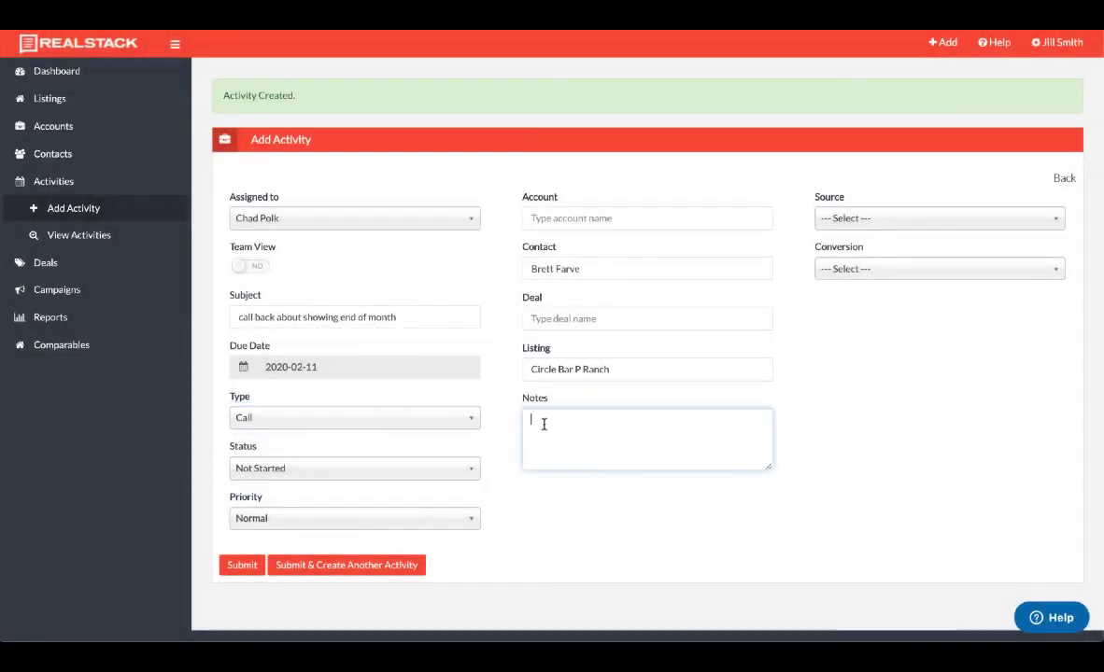
text(please call Brett about schedul)
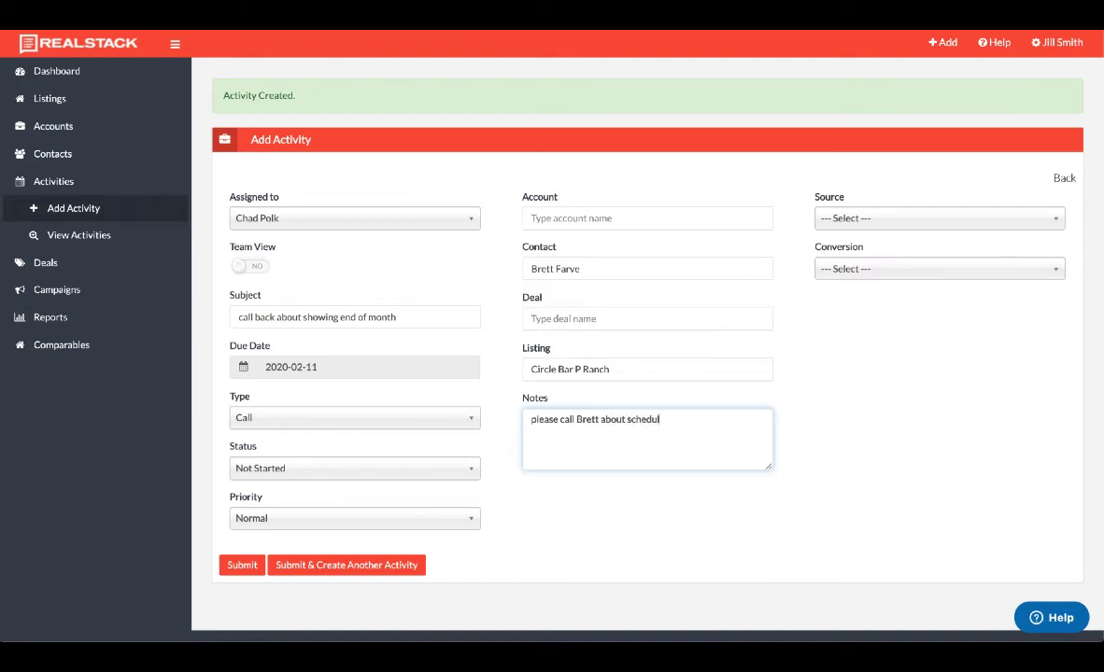
text(ing a showing end of month)
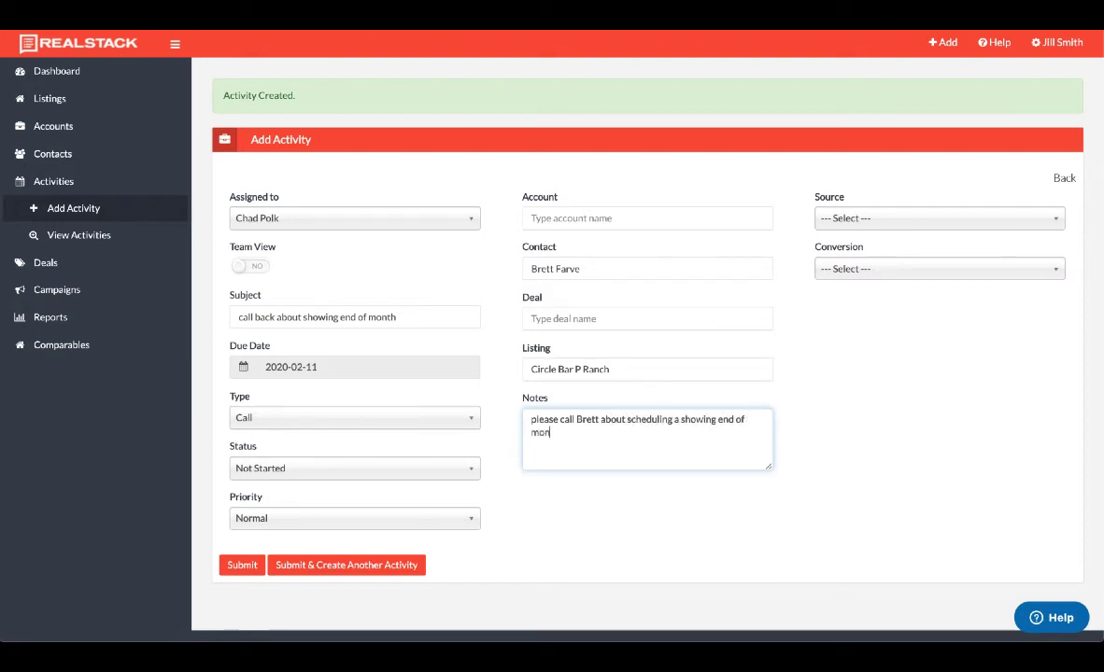
click(841, 368)
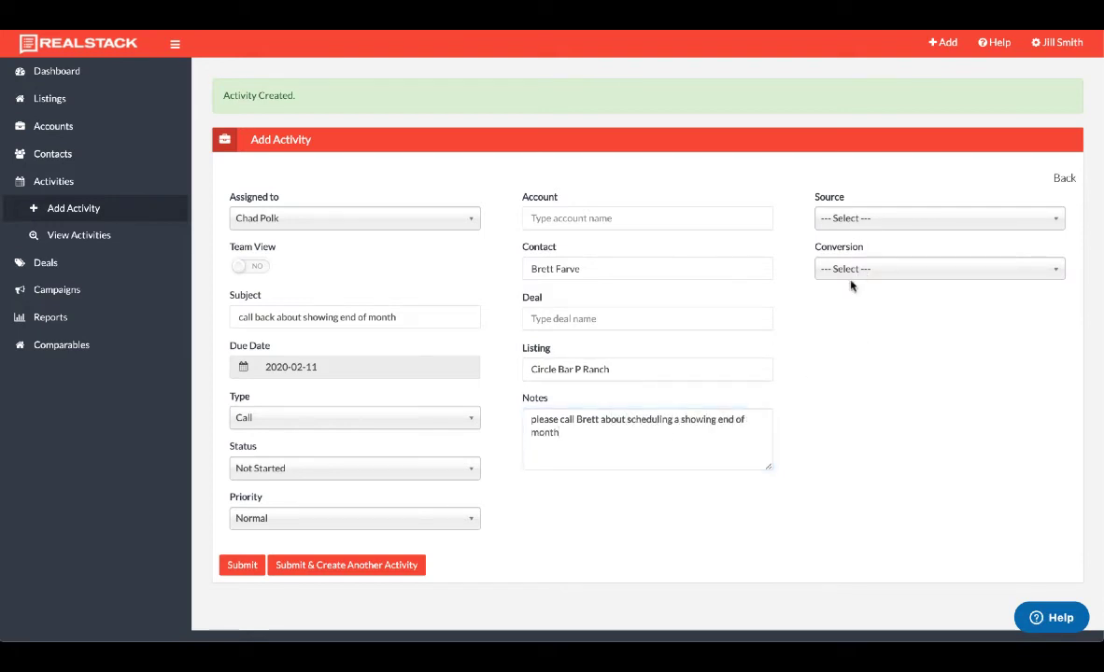
click(247, 566)
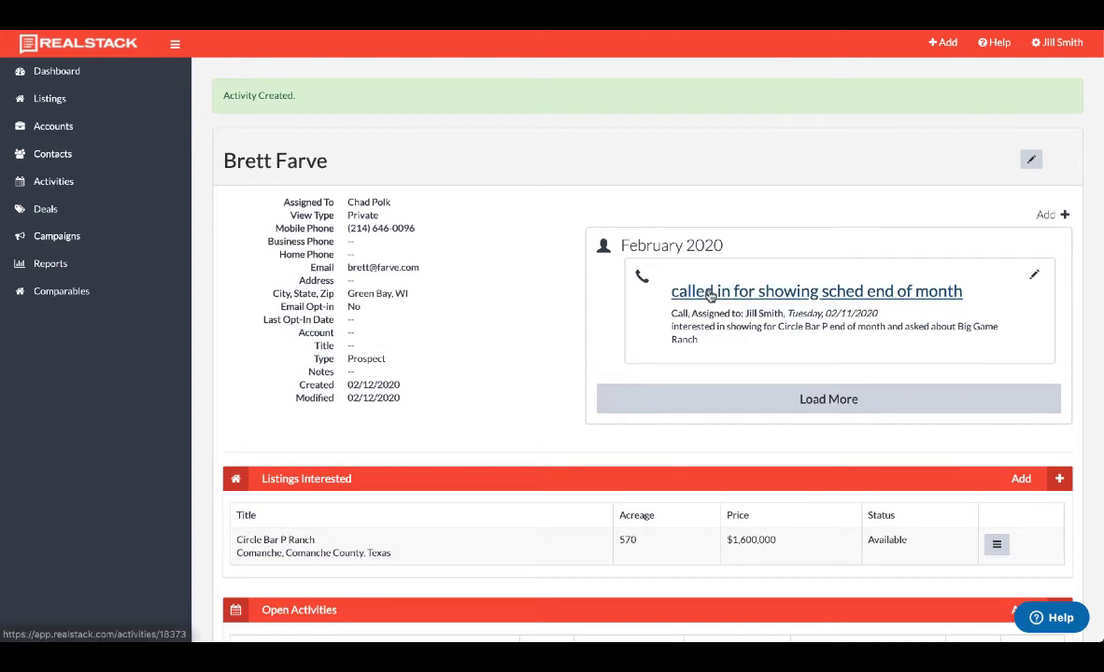
Scroll the contact's page down to the Open Activities table and back to the top.
scroll(551, 389, down, 3)
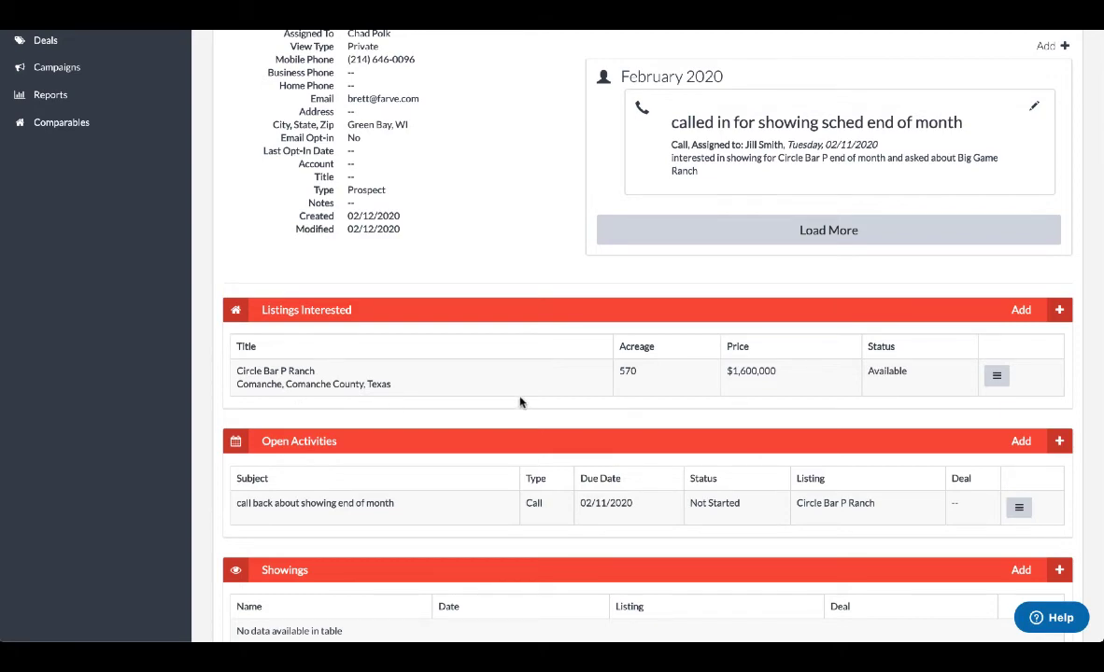
scroll(520, 401, up, 3)
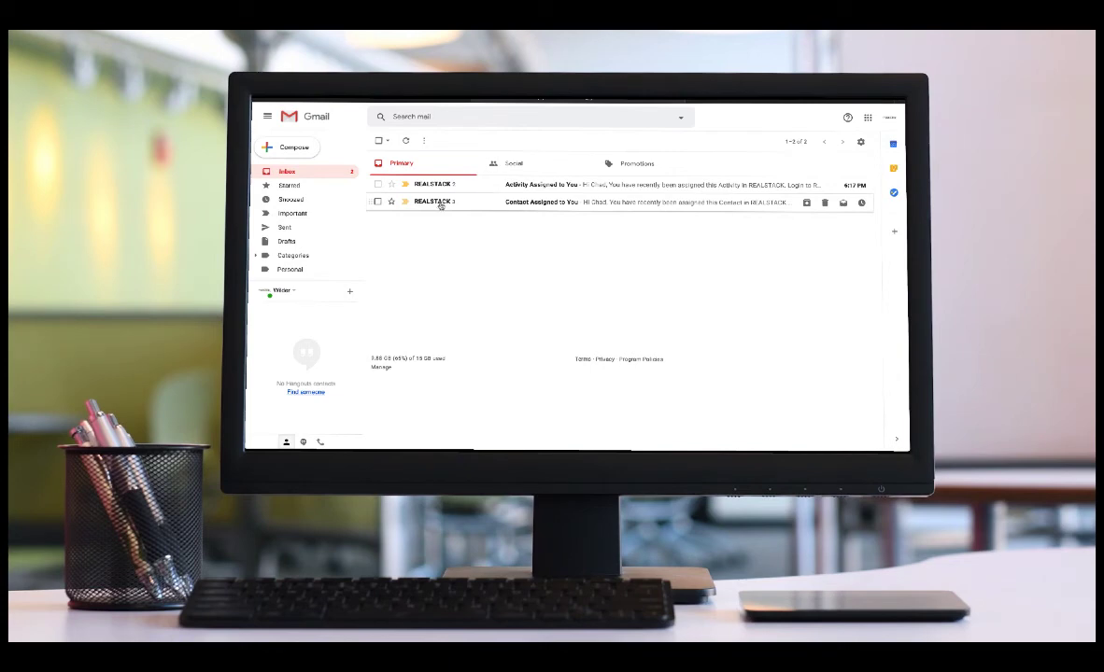
Open and read the 'Contact Assigned to You' notification email.
click(439, 207)
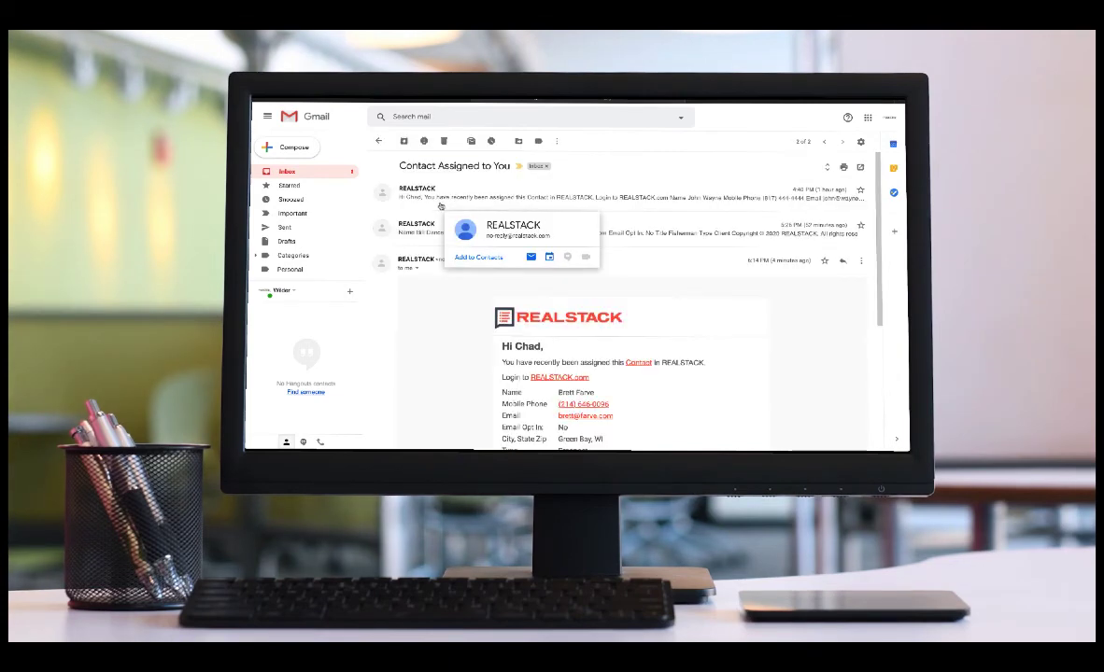
scroll(426, 270, down, 4)
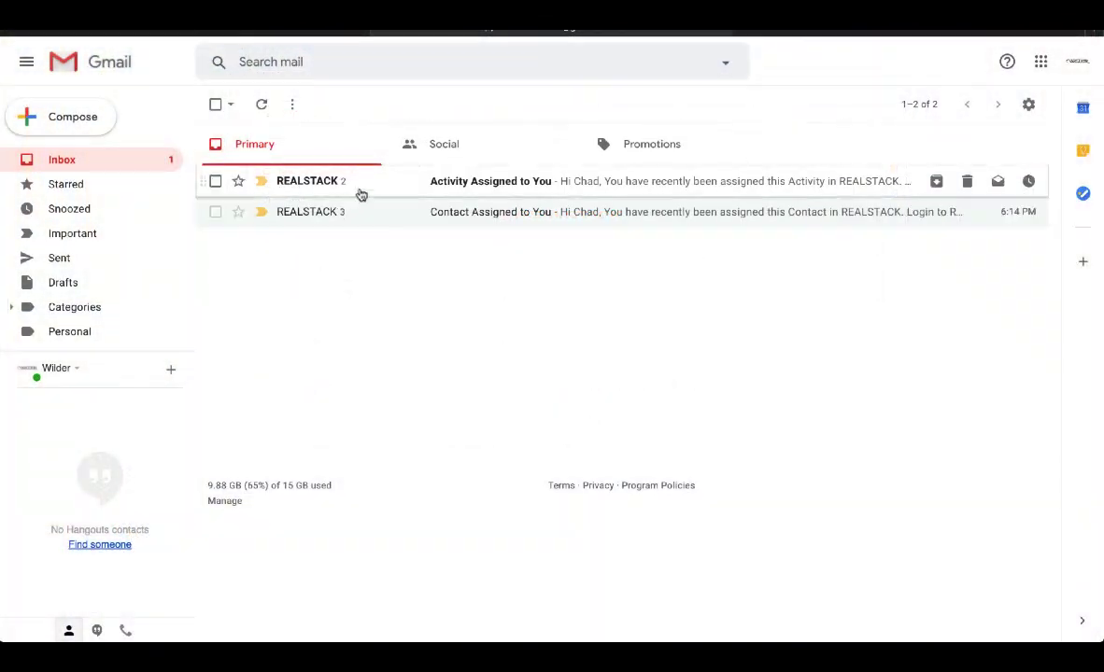
Read the 'Activity Assigned to You' email's notes and follow its Activity link to RealStack.
click(370, 184)
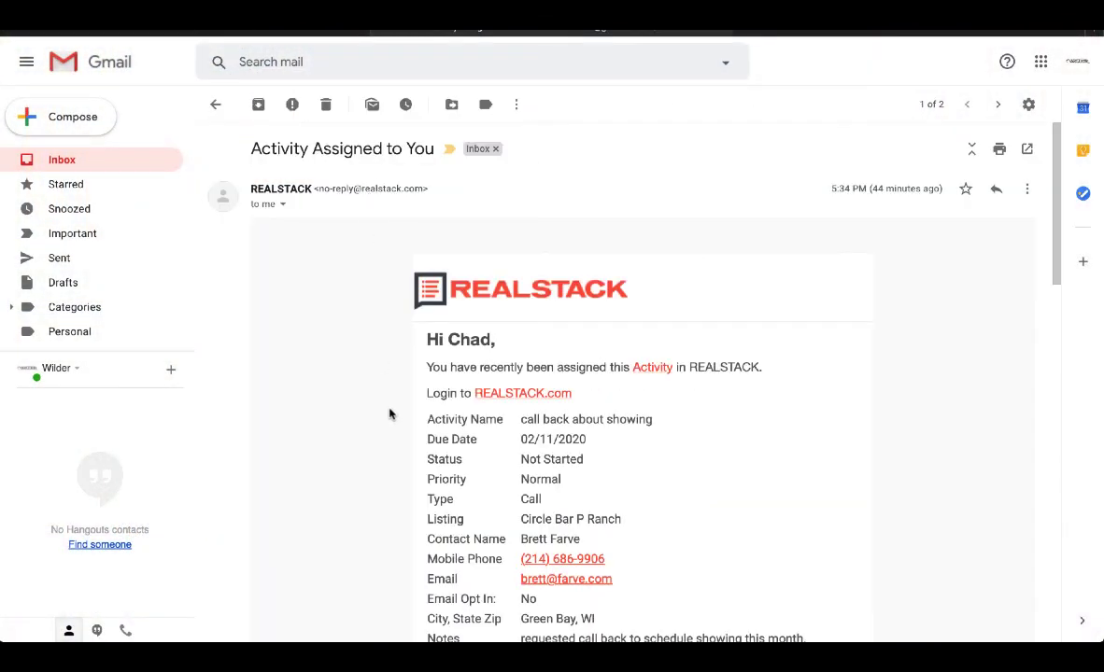
scroll(386, 414, down, 1)
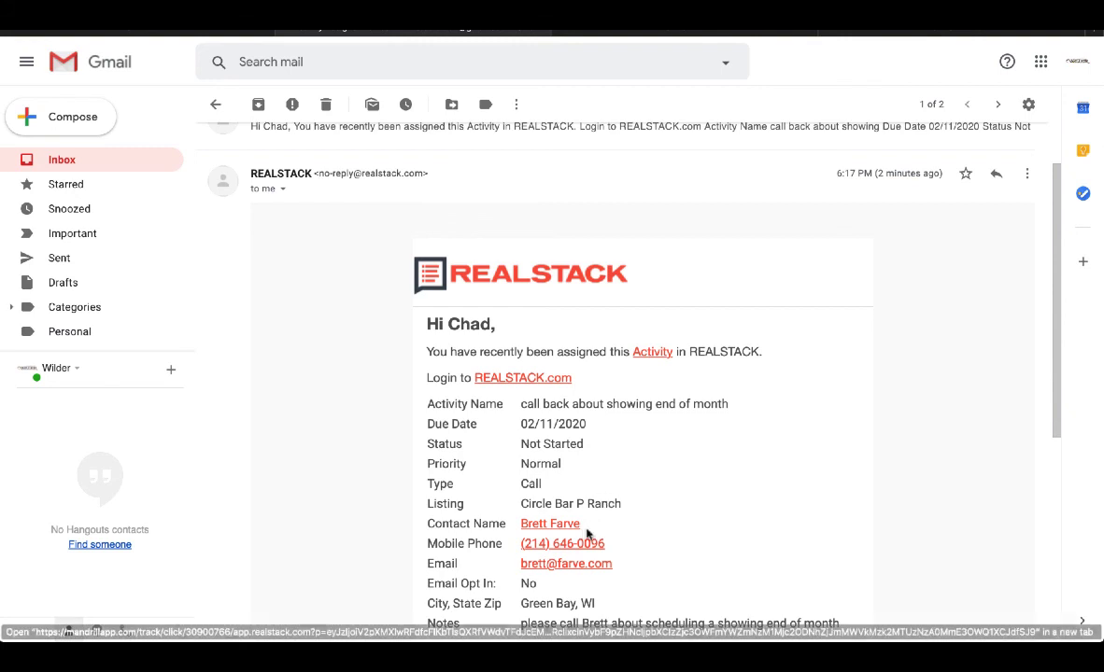
scroll(682, 563, down, 1)
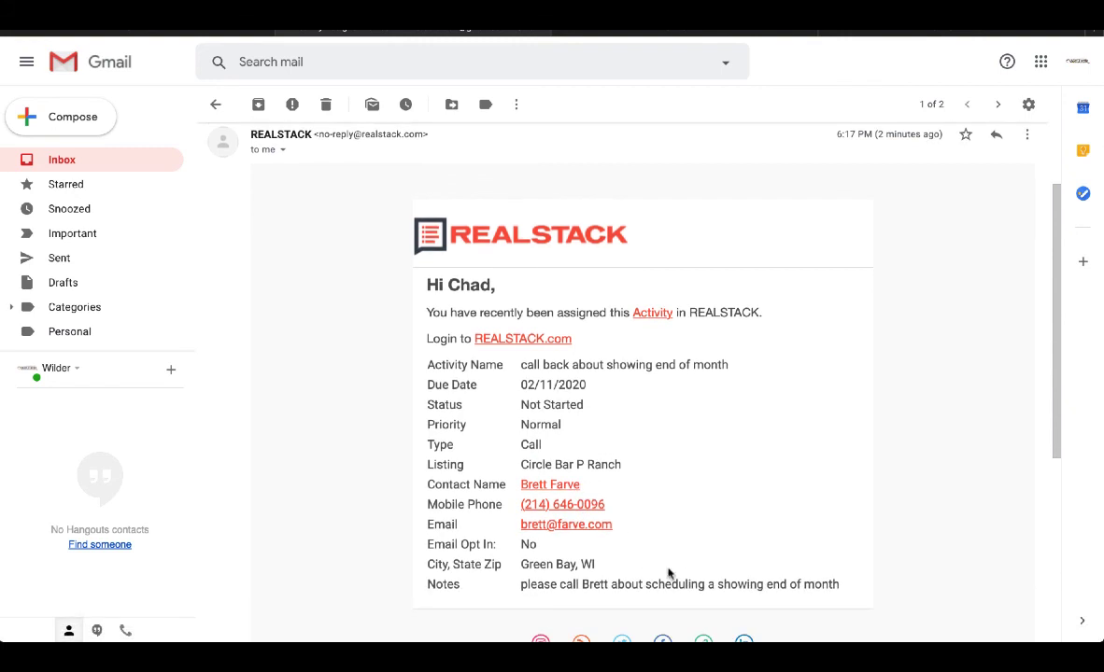
drag(520, 585, 839, 584)
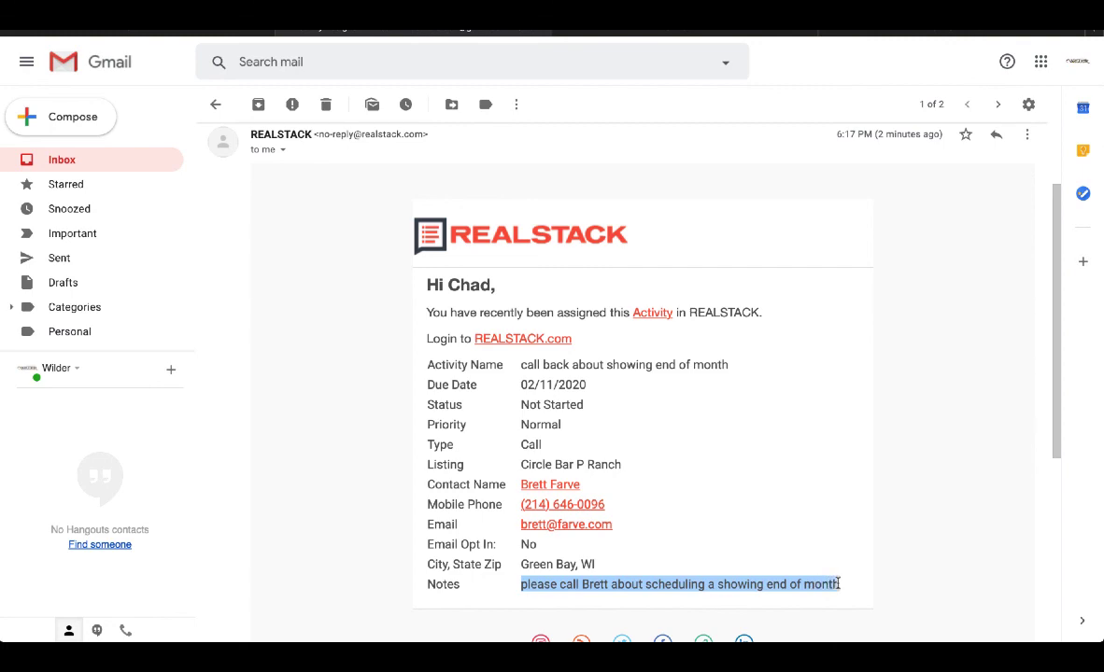
click(810, 513)
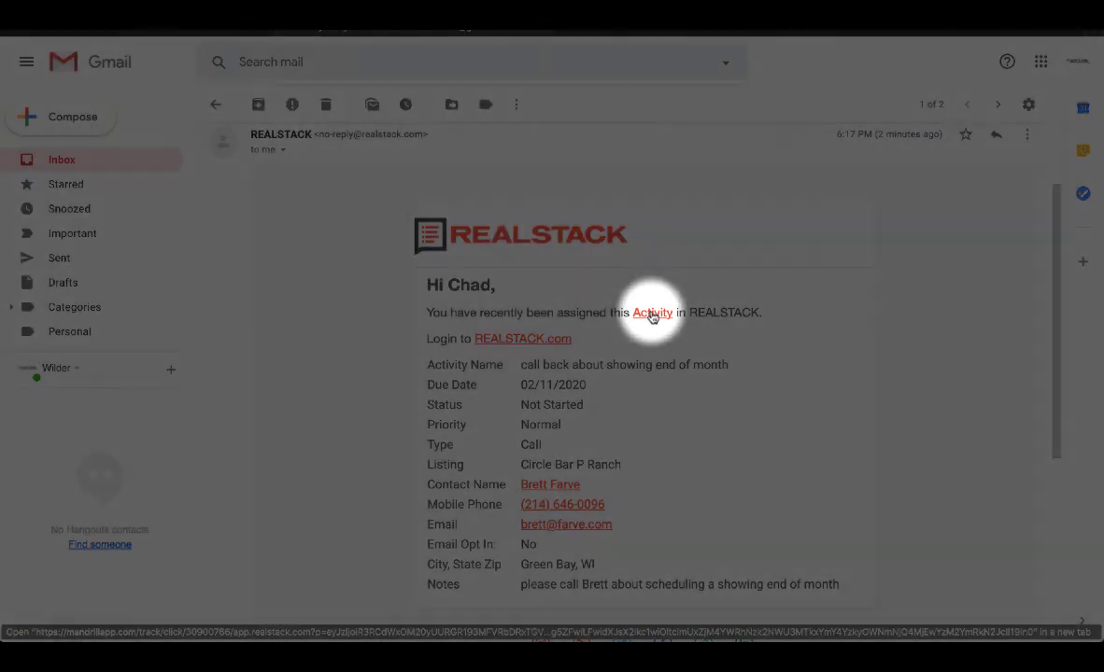
click(652, 314)
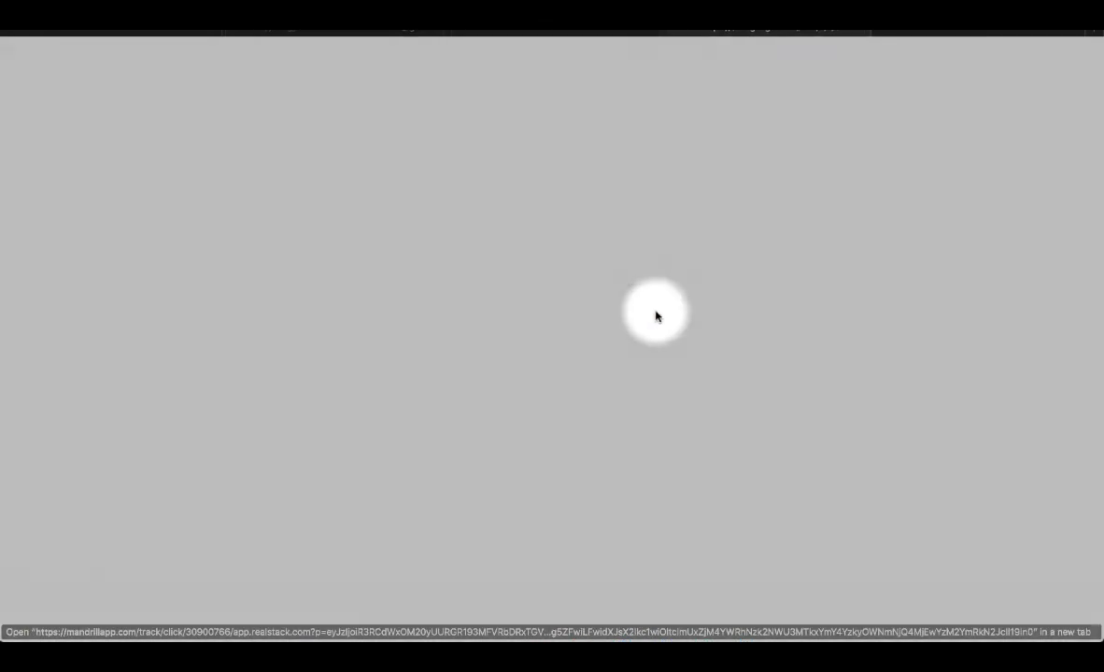